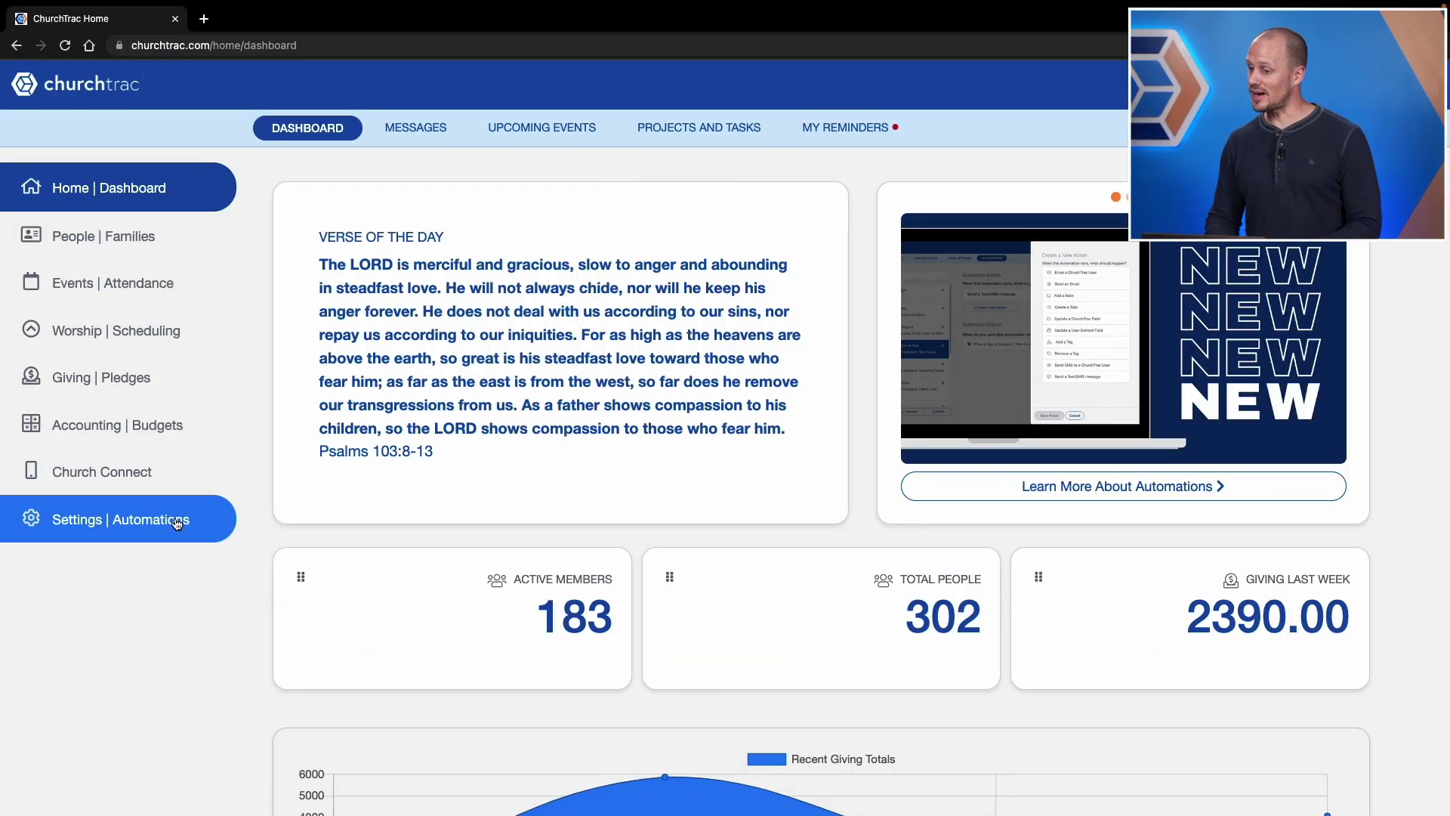
Go to Settings | Automations from the left sidebar.
left_click(152, 525)
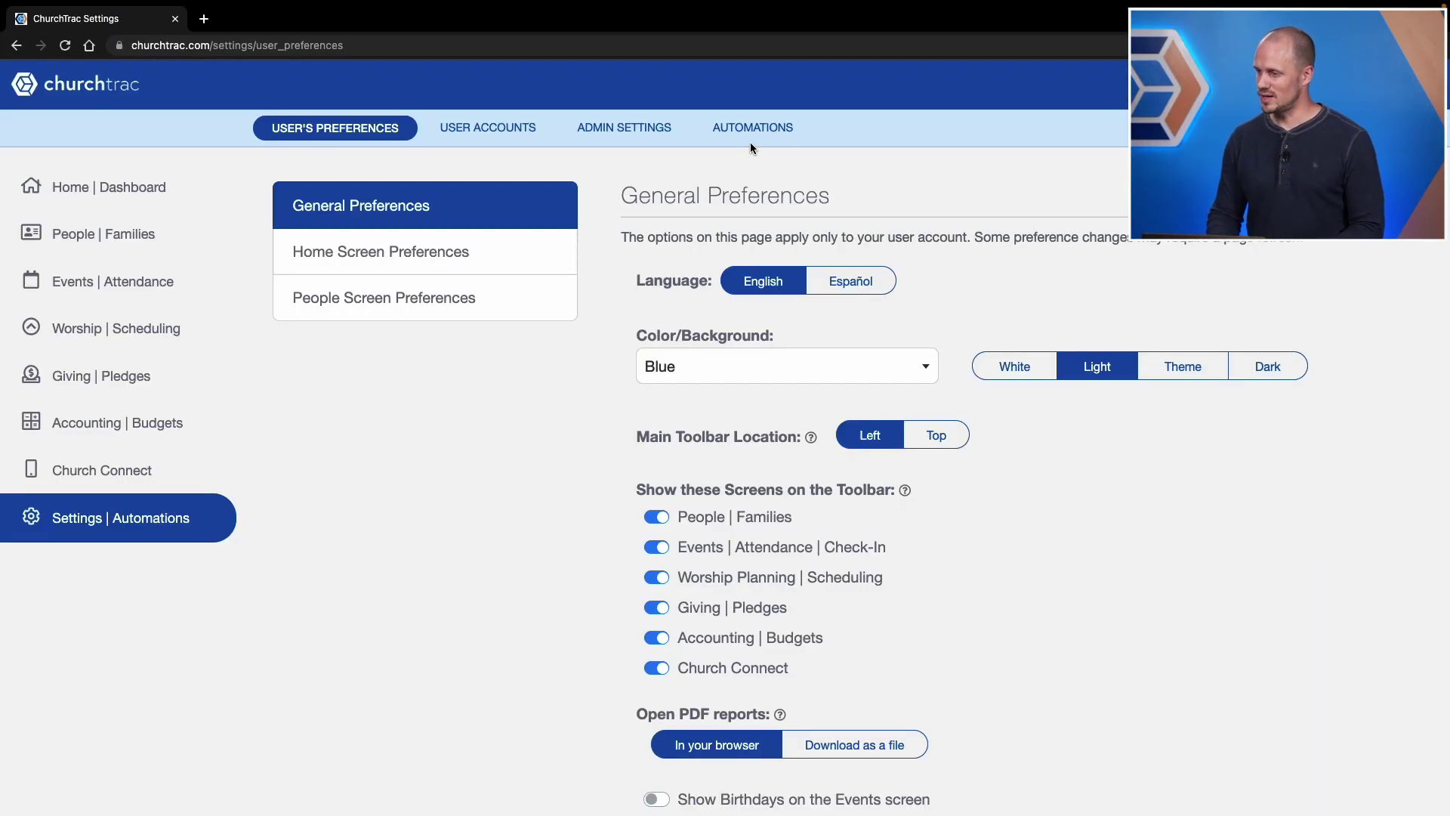
Show the AUTOMATIONS tab's automation list and start adding a new automation.
left_click(751, 130)
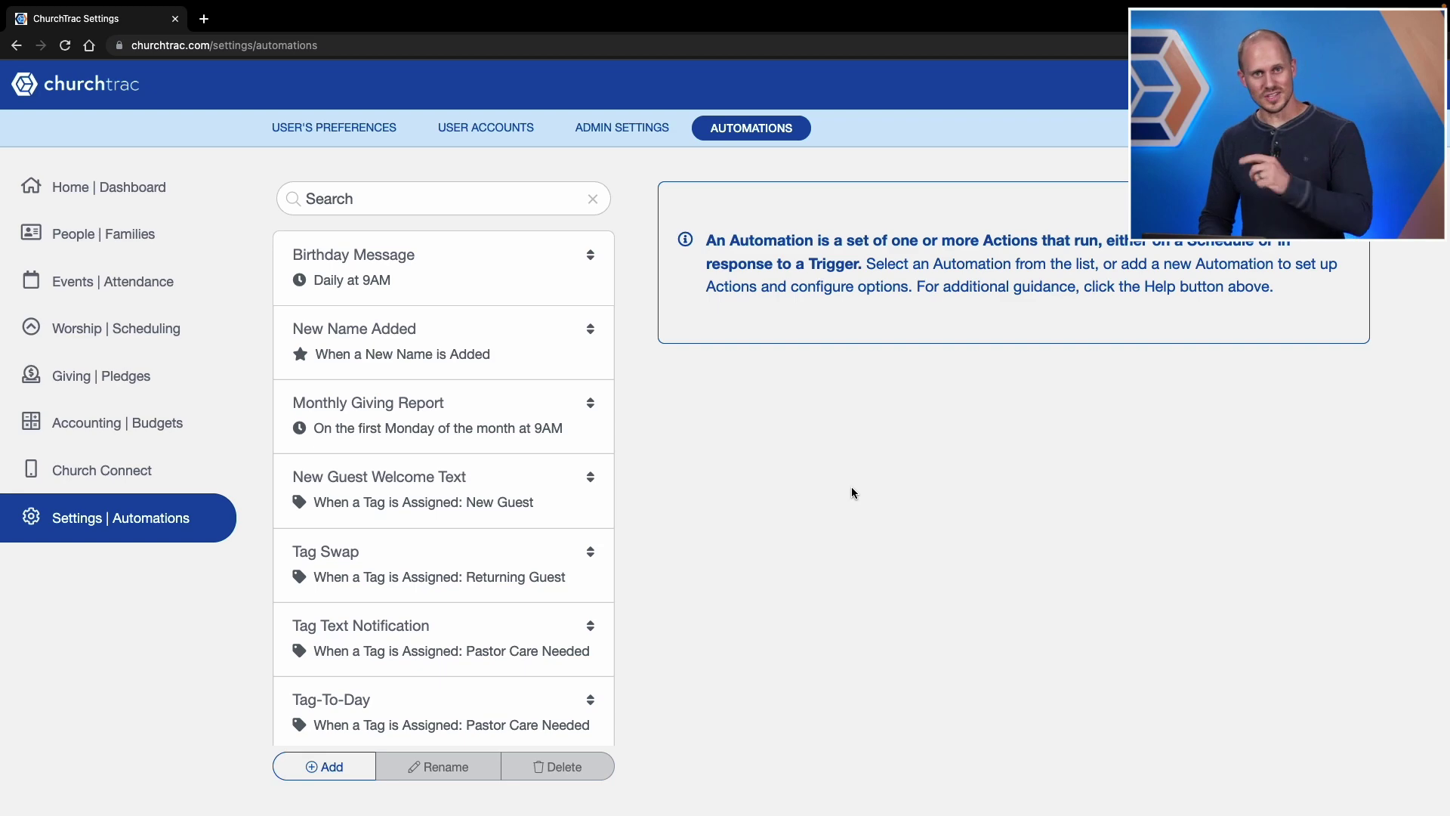
left_click(325, 767)
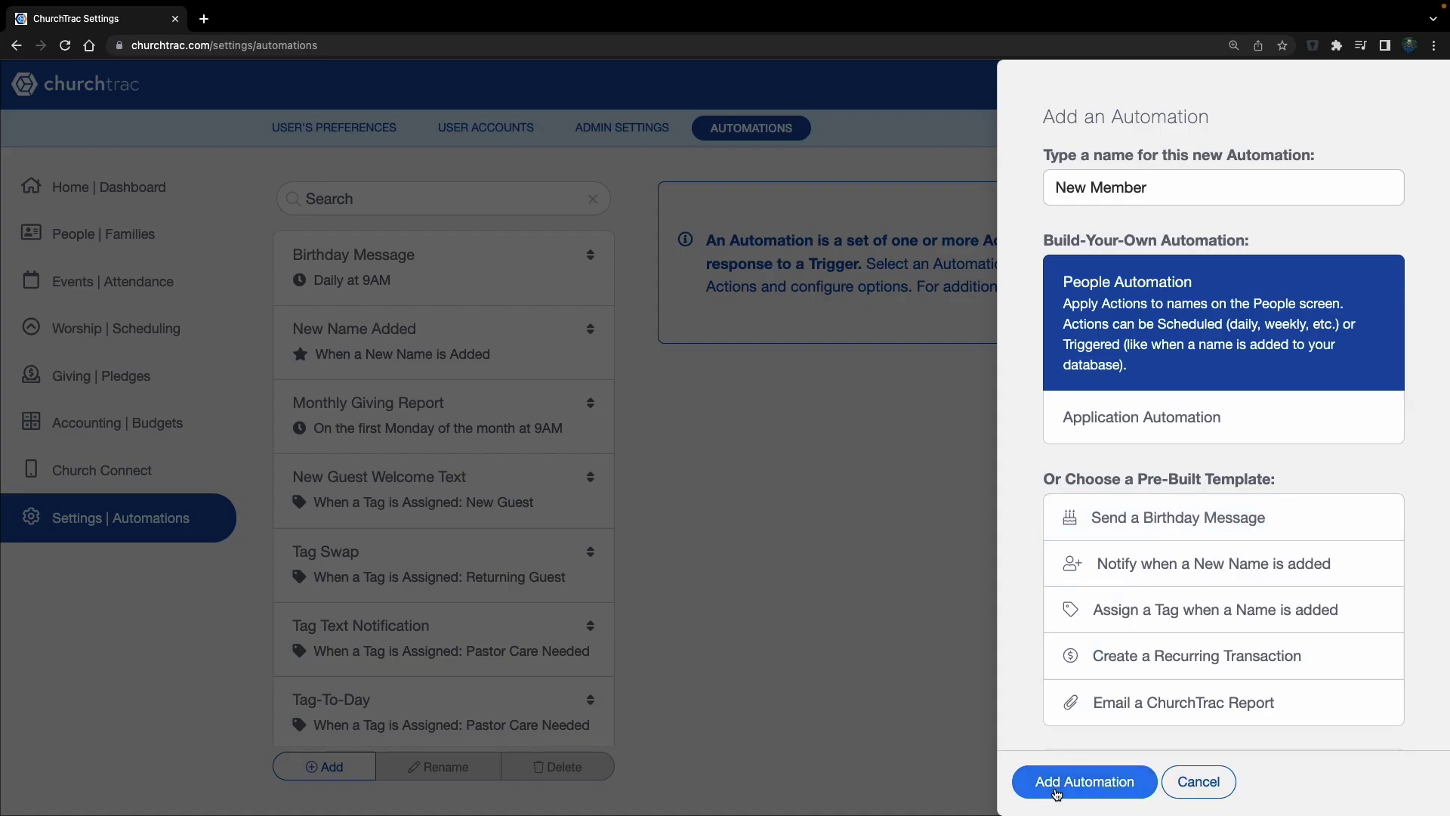
Create the 'New Member' people automation and begin adding its first action.
left_click(1057, 790)
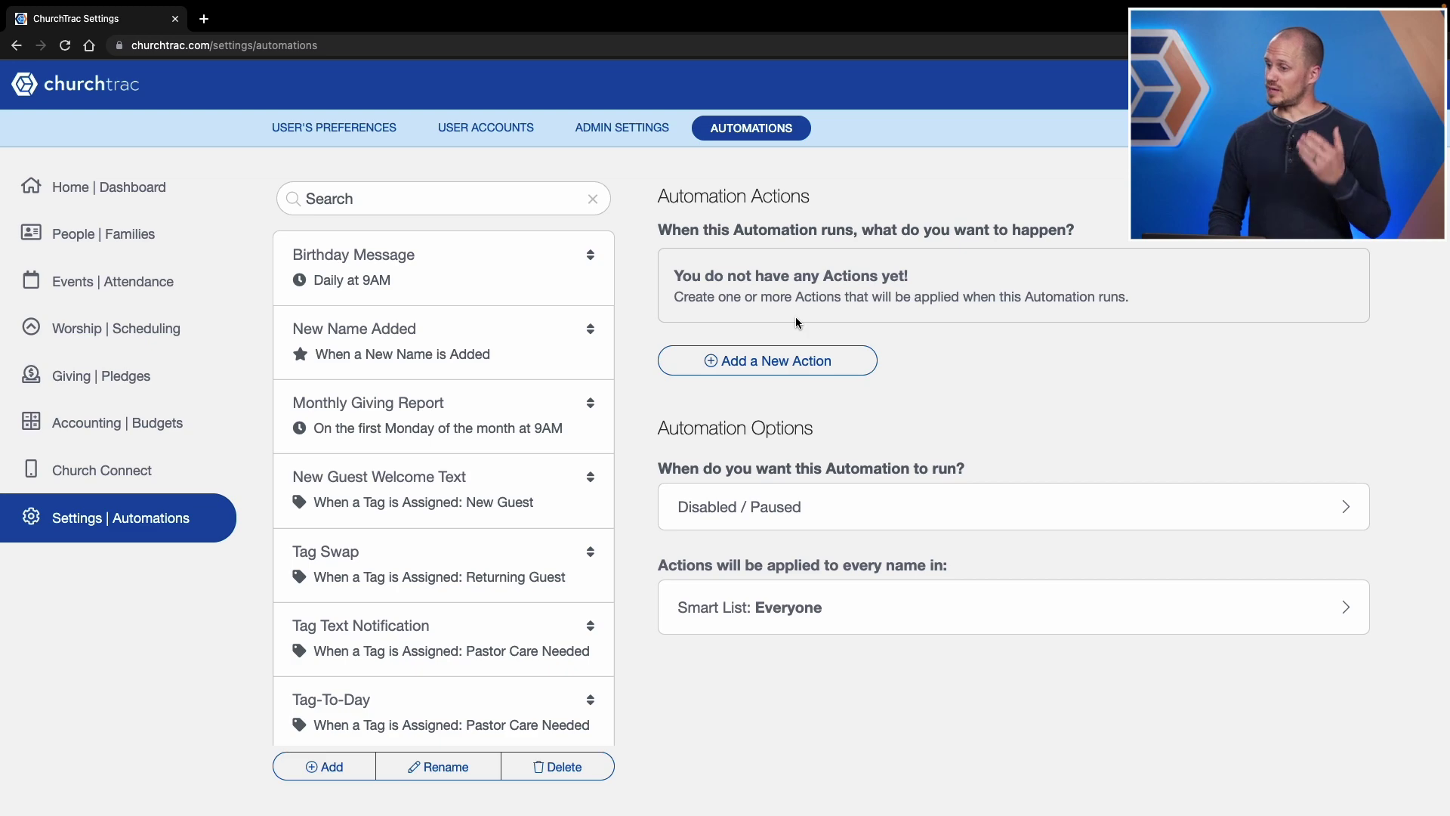
left_click(778, 360)
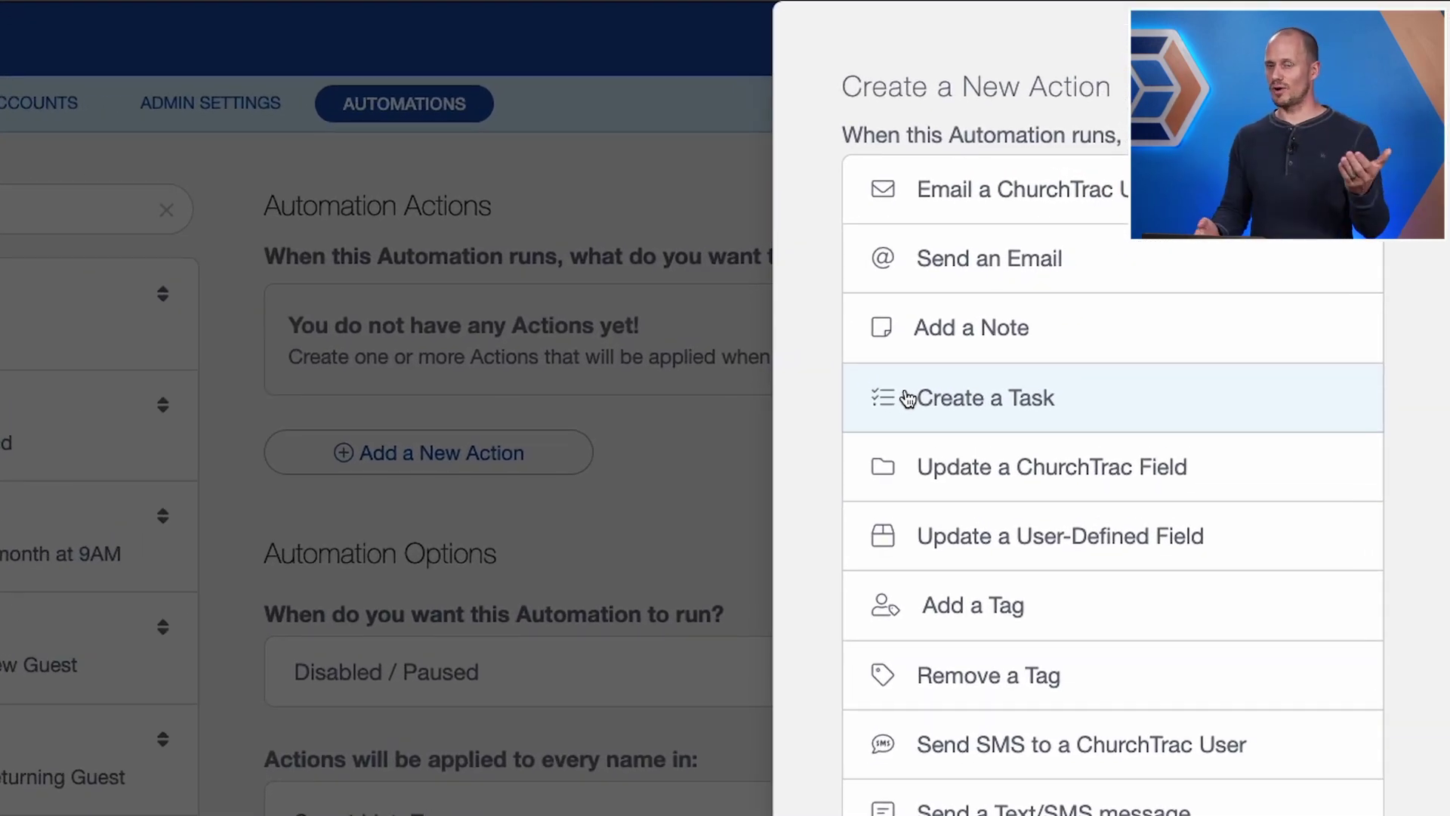
Add a Create a Task action in the General Tasks project, assigned to User.
left_click(962, 401)
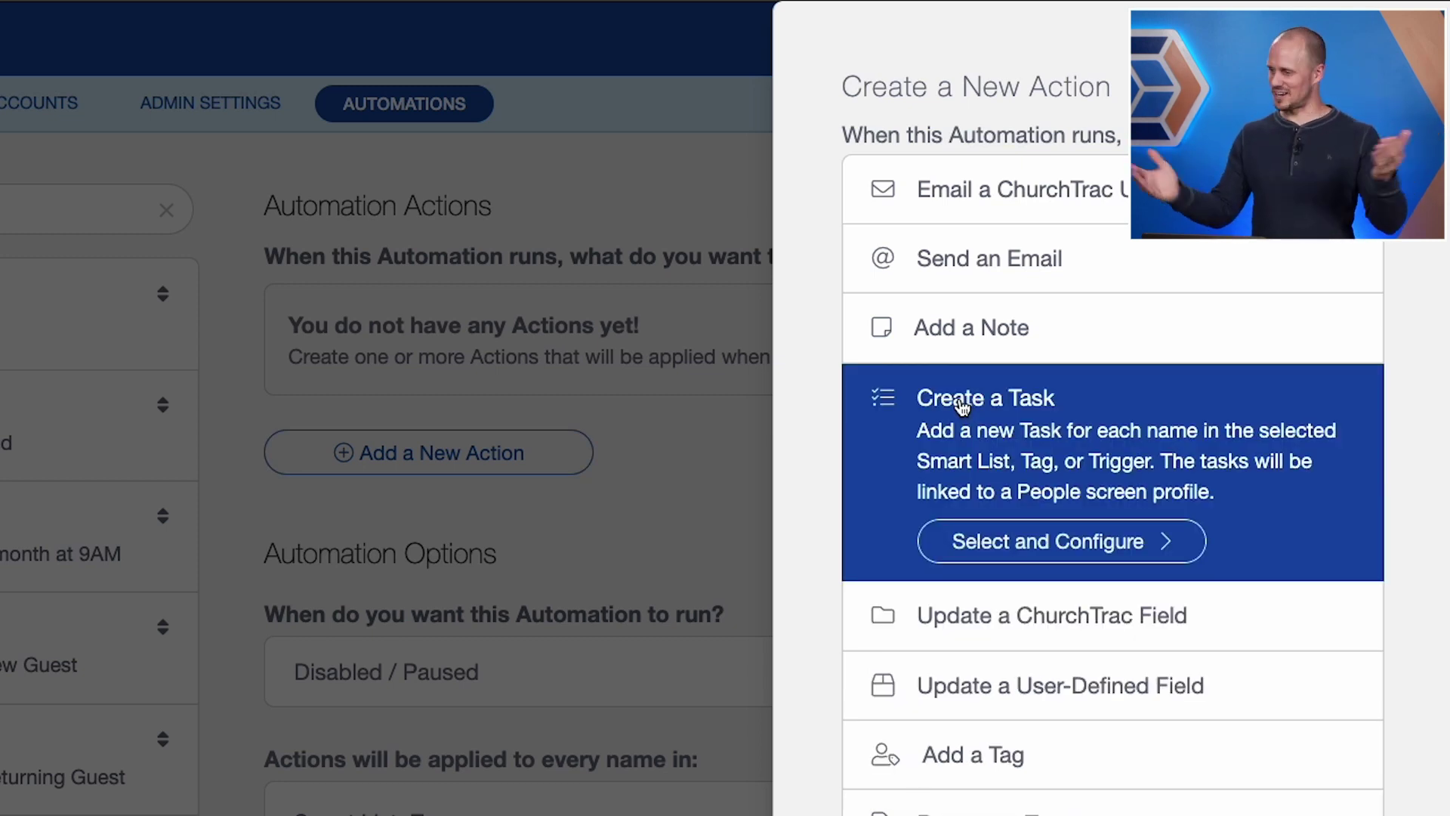
left_click(1027, 547)
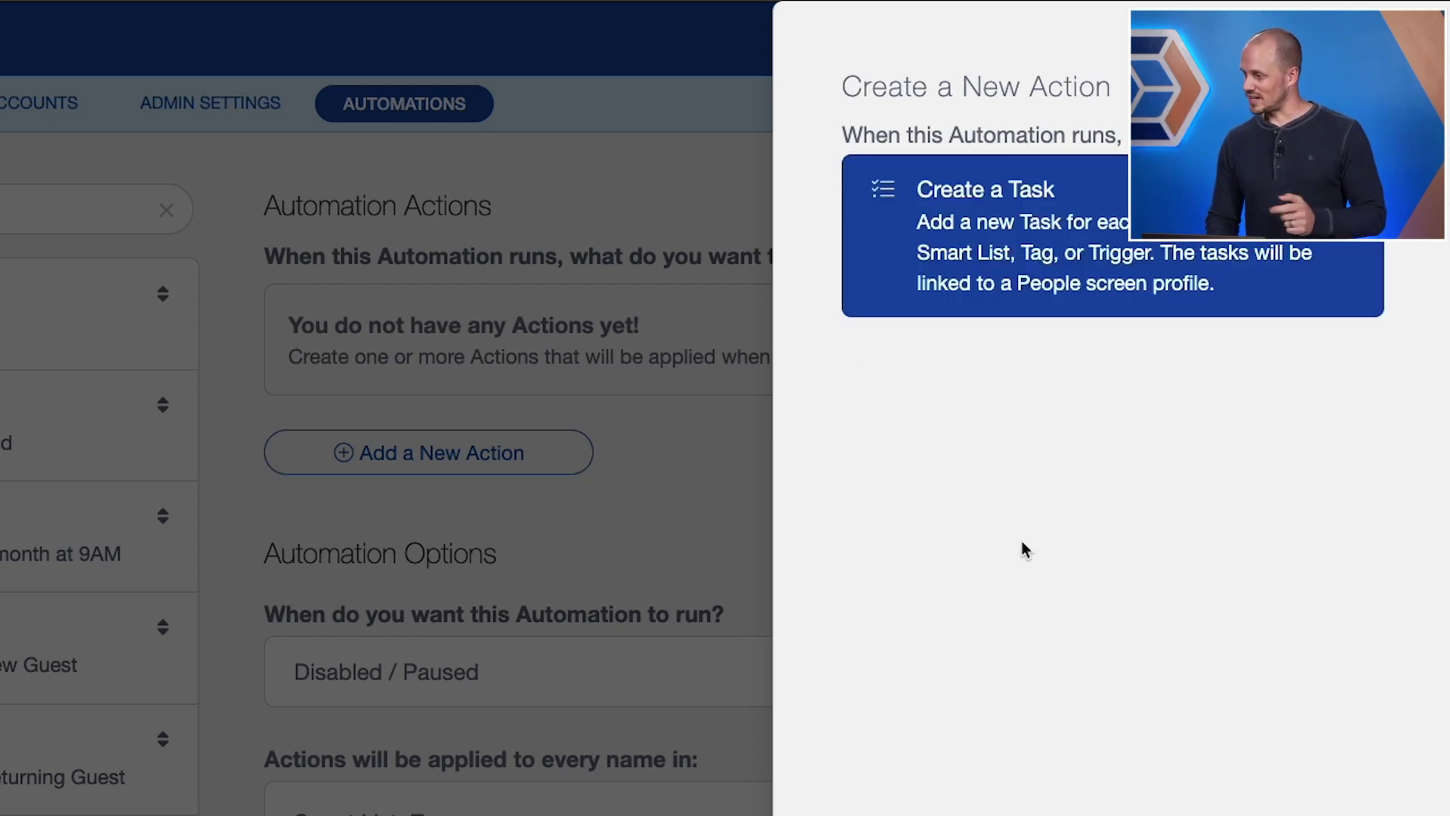
left_click(984, 433)
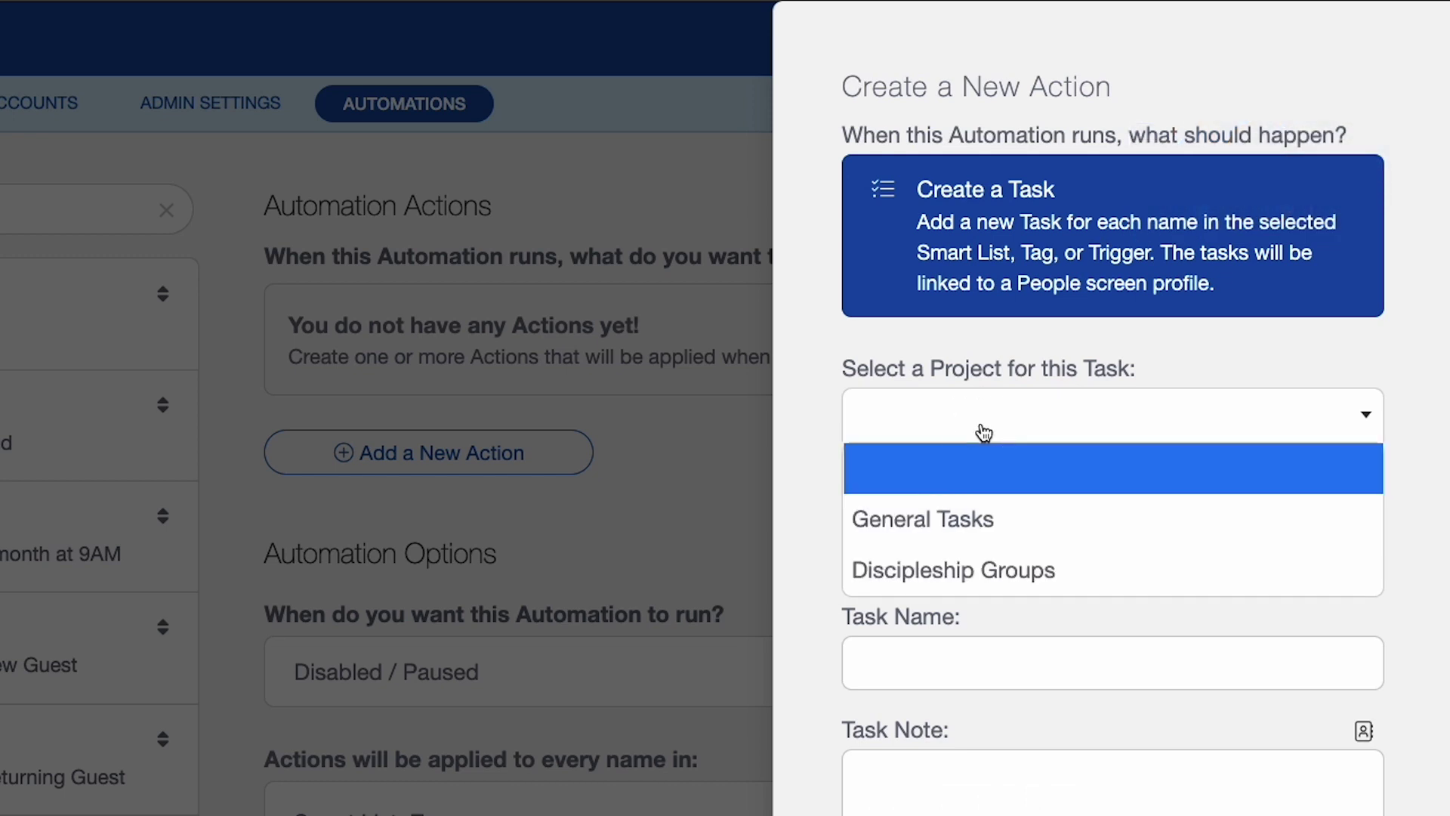
left_click(978, 519)
left_click(950, 540)
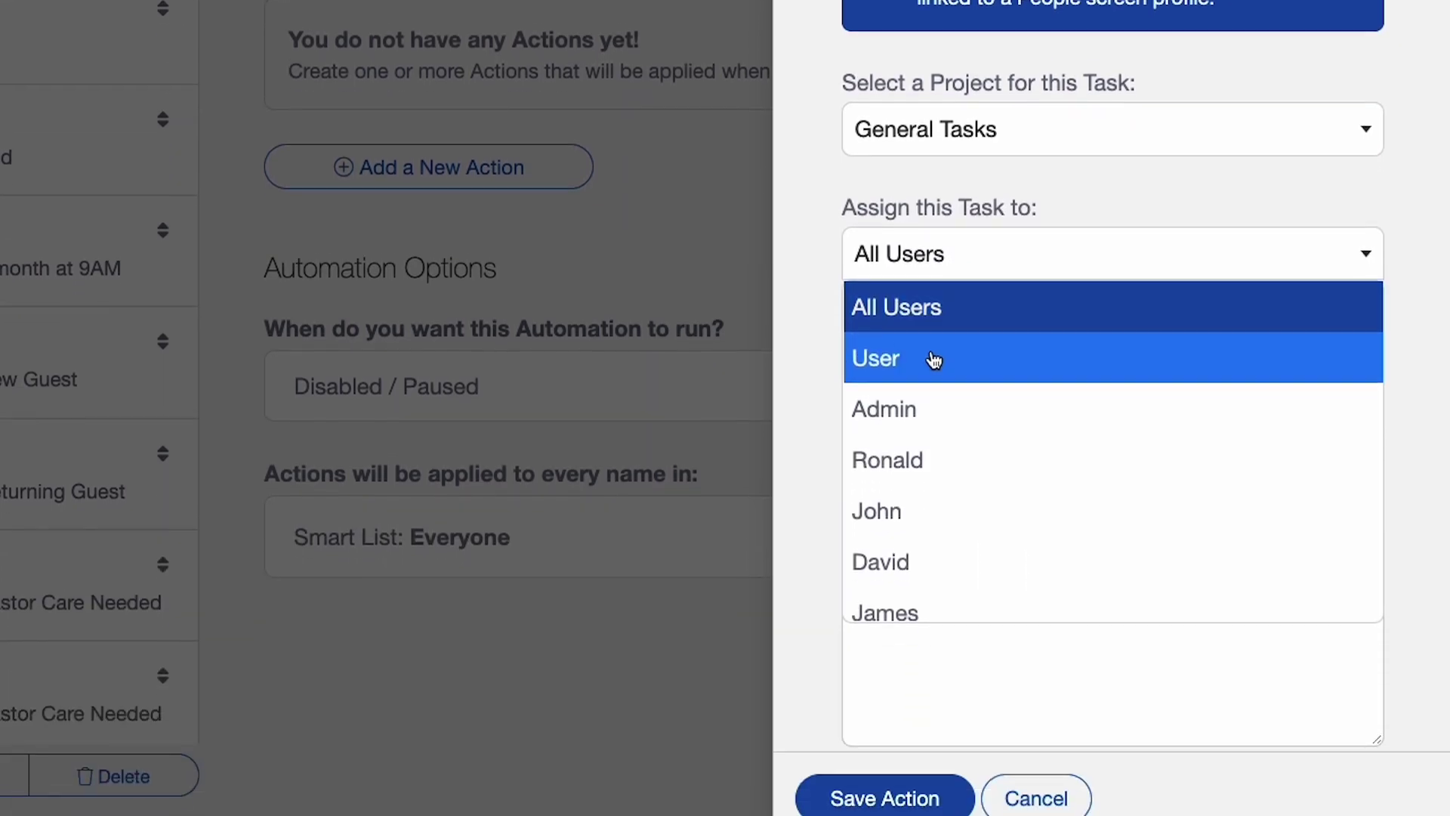
left_click(868, 531)
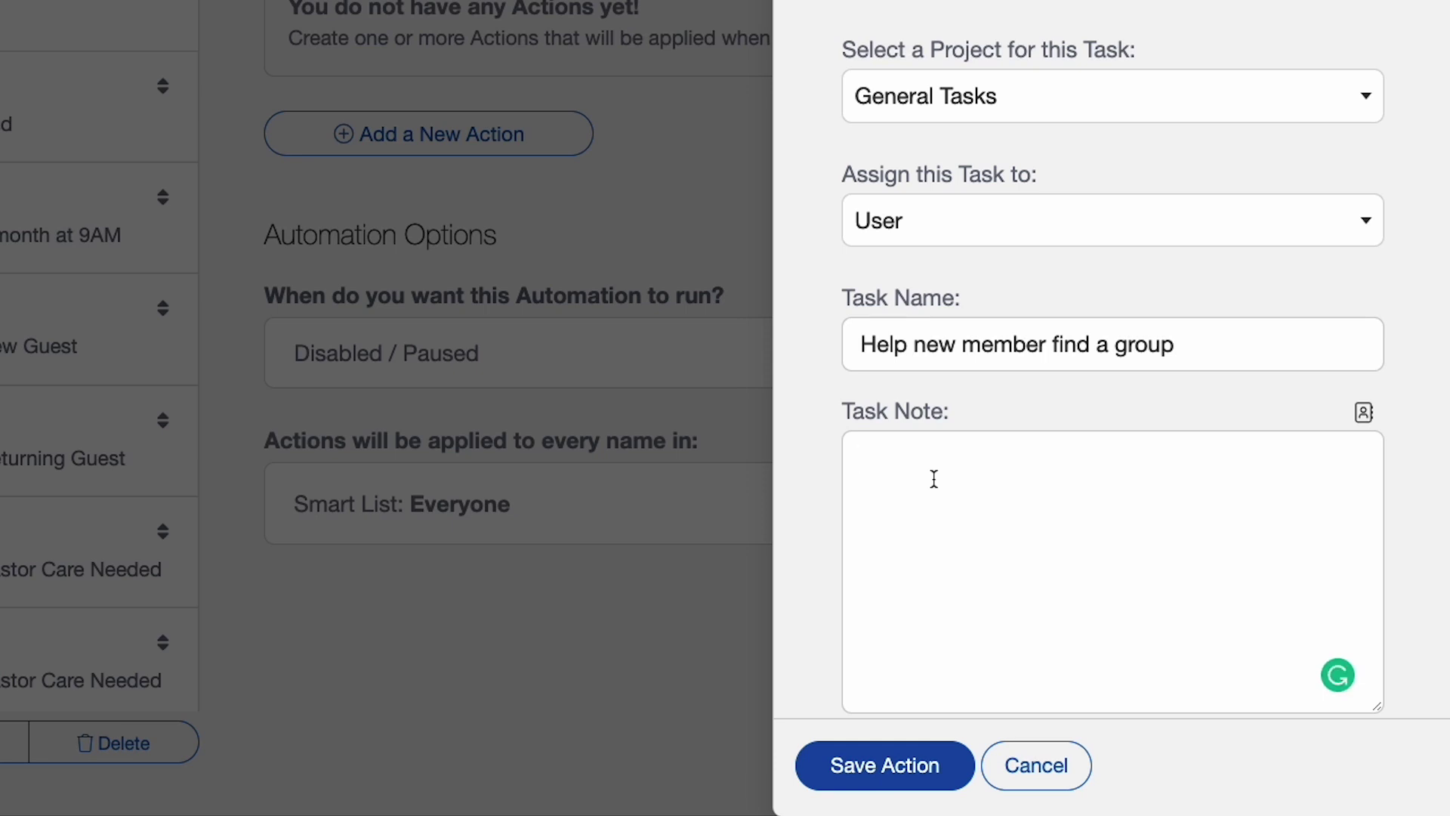
Insert the person's Name tag into the task note and save the task action.
scroll(823, 425, "down", 3)
left_click(894, 623)
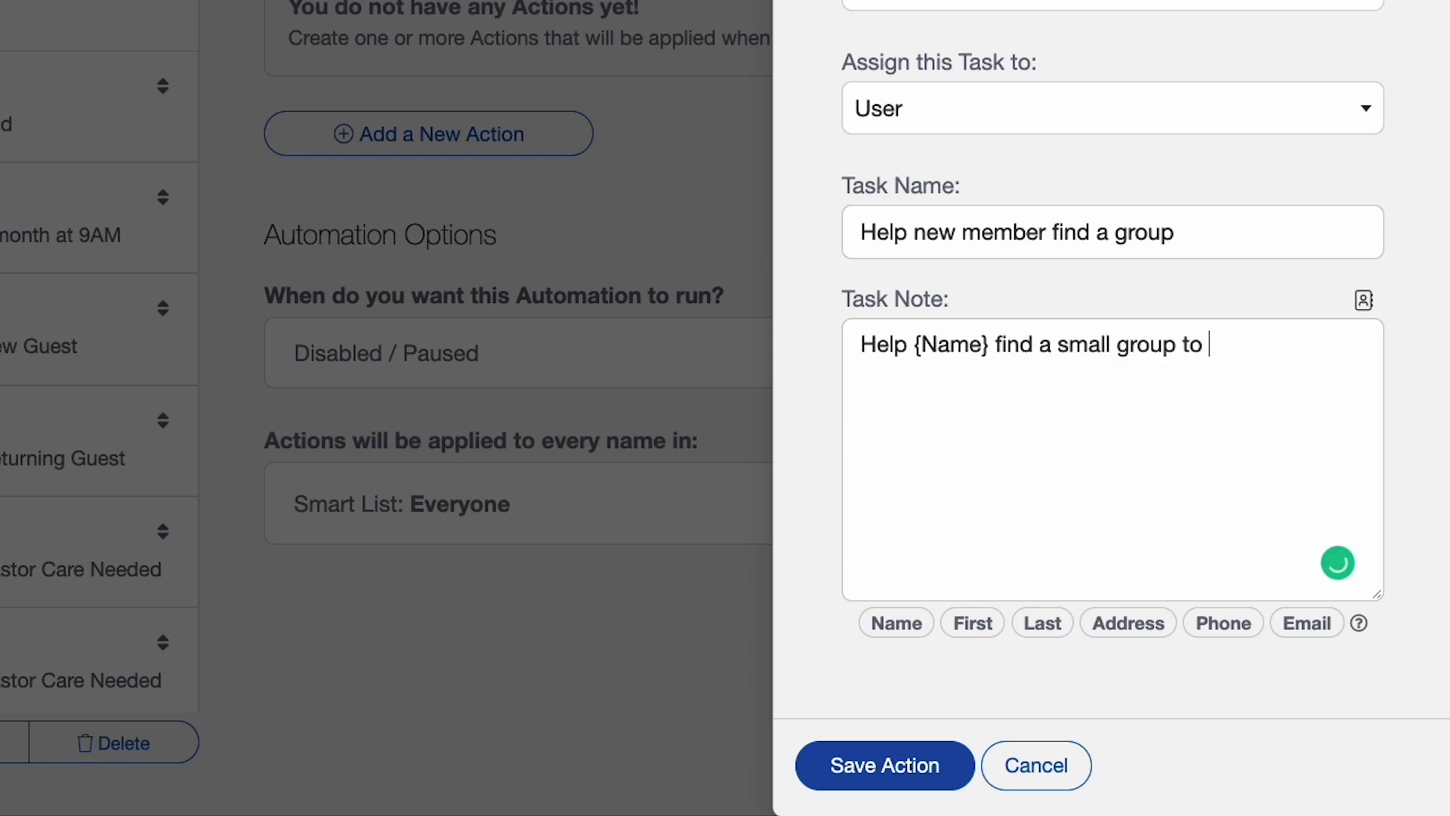
left_click(882, 780)
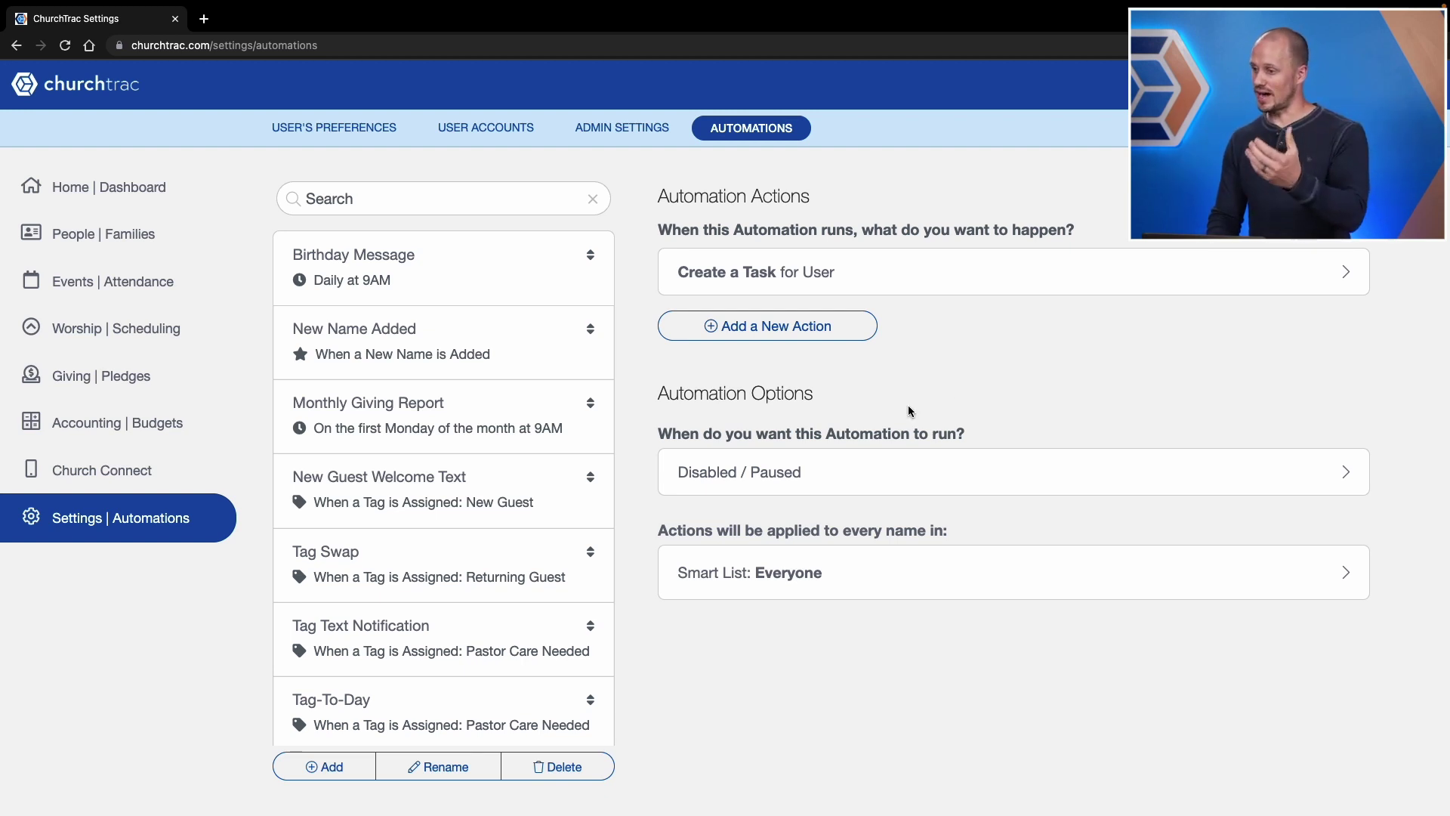
left_click(784, 469)
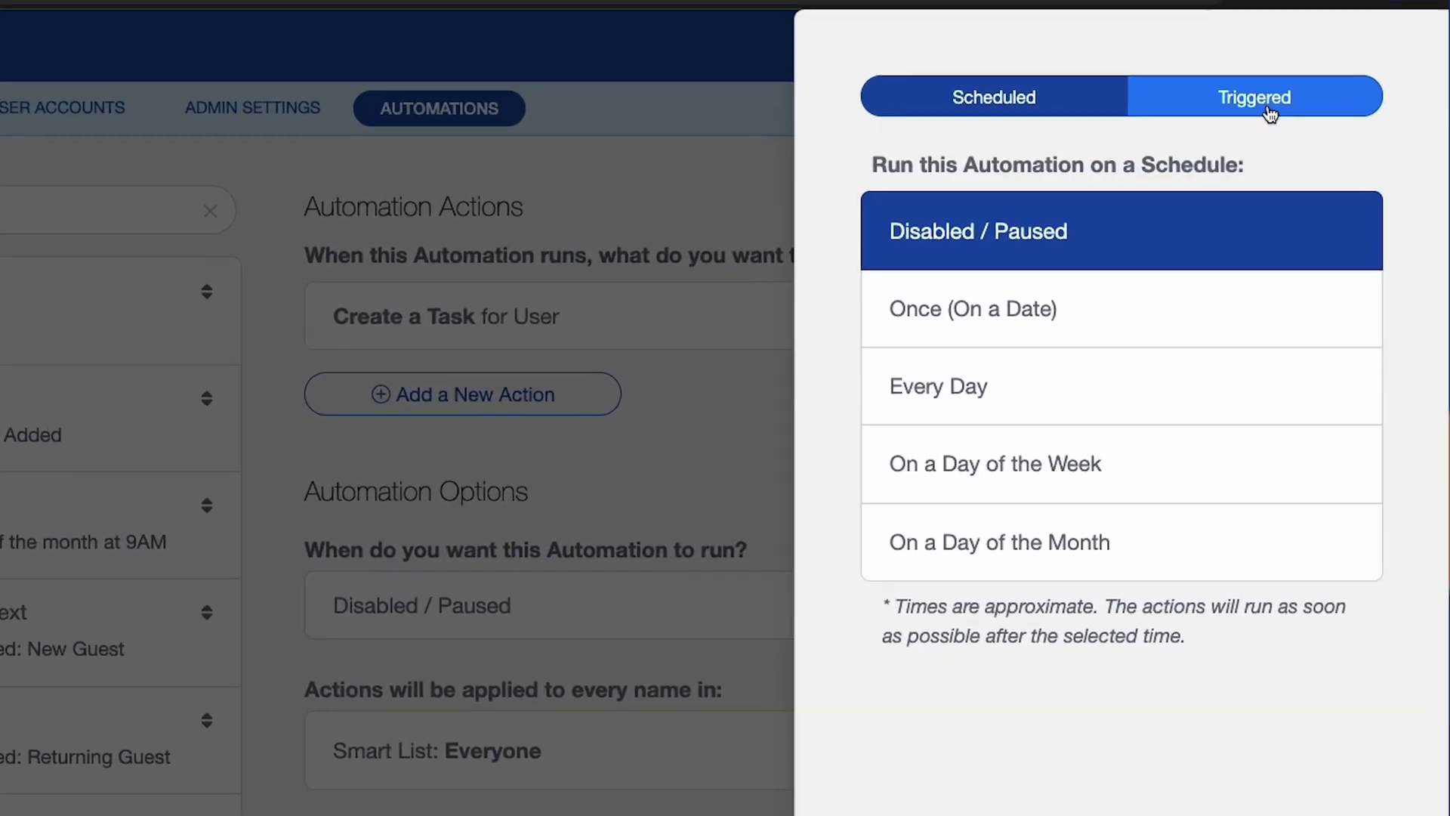
Trigger the New Member automation when a person's member status changes to Member.
left_click(1315, 125)
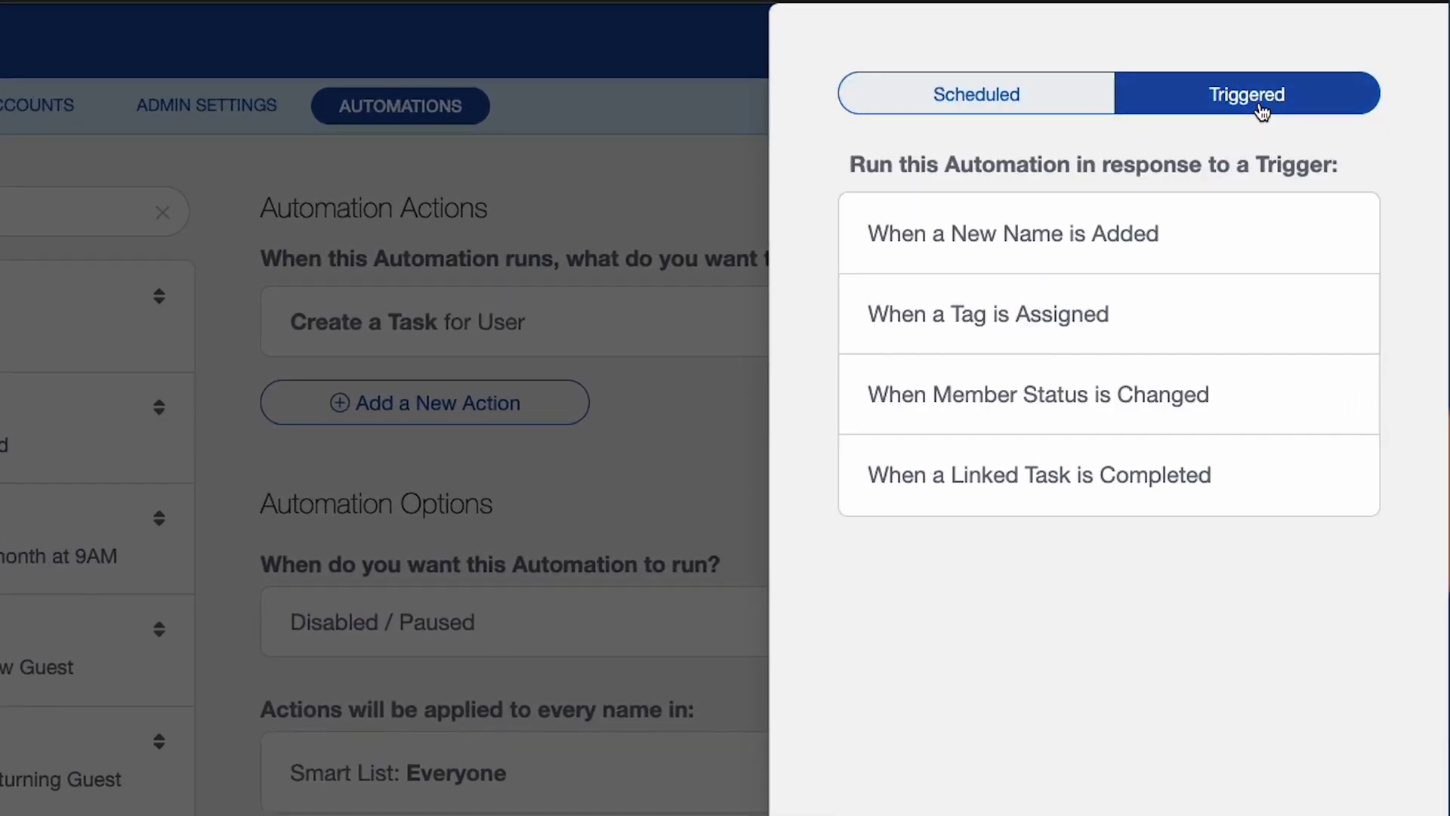
left_click(1054, 393)
left_click(950, 589)
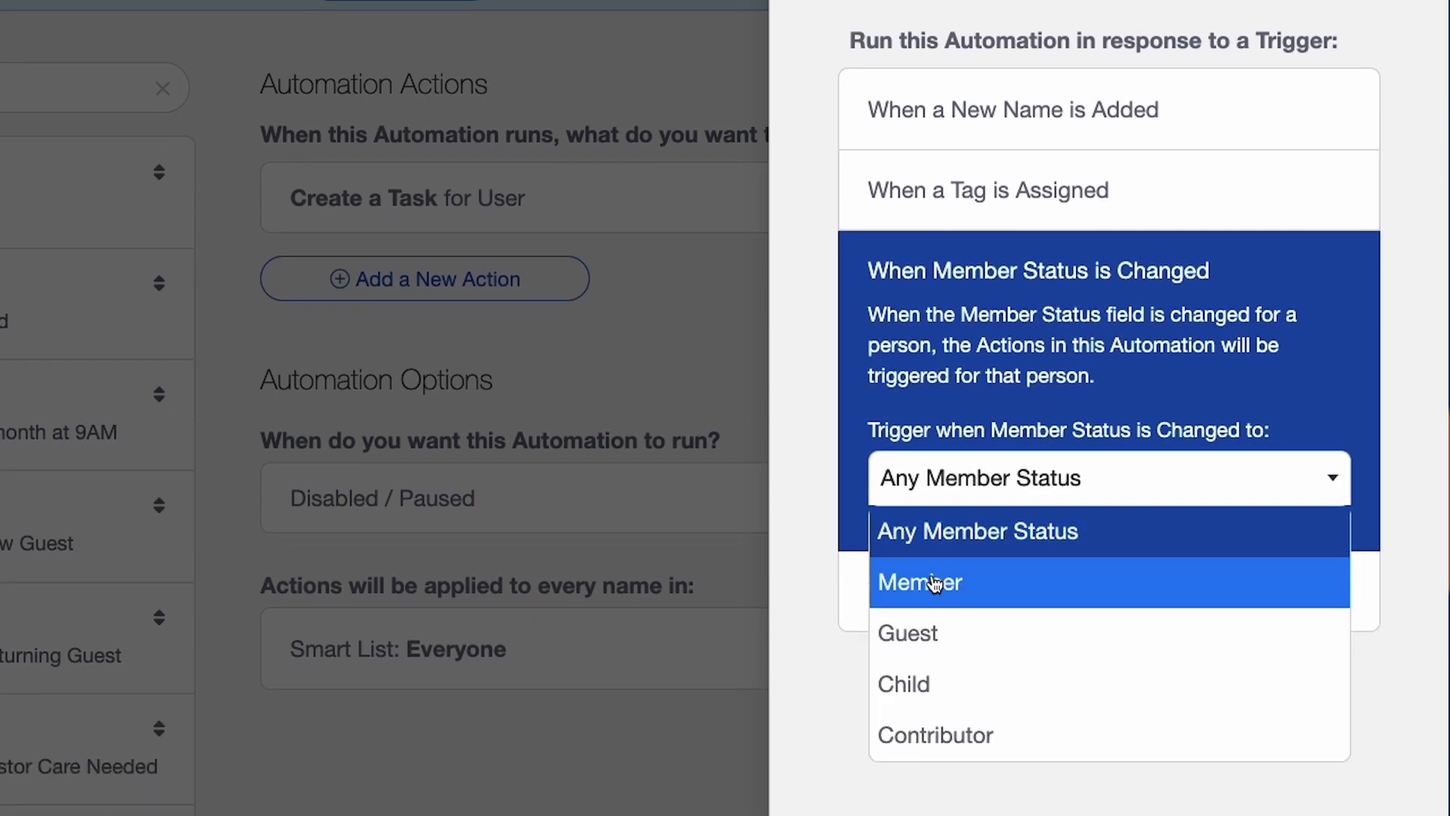
left_click(988, 583)
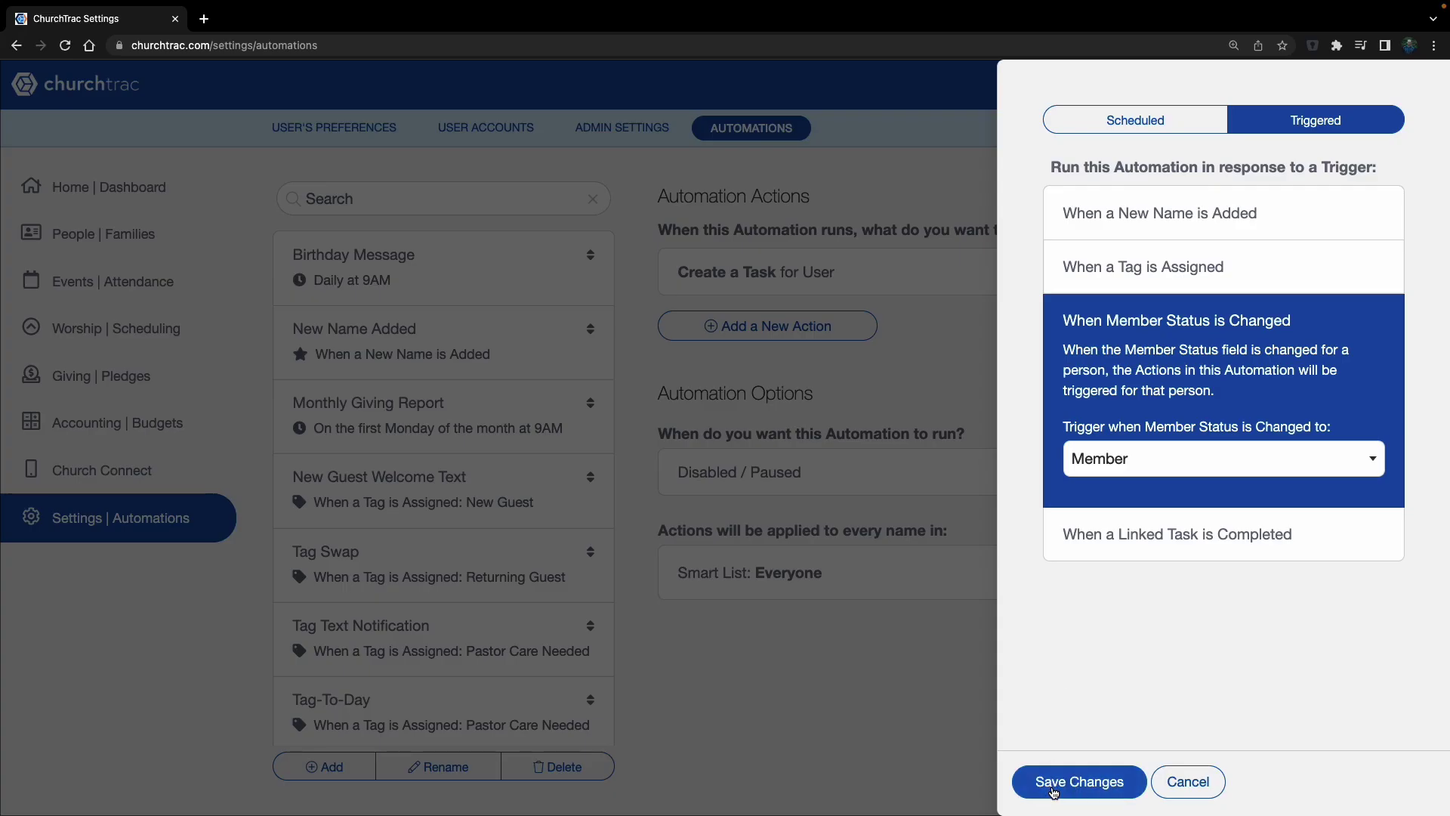
left_click(1054, 789)
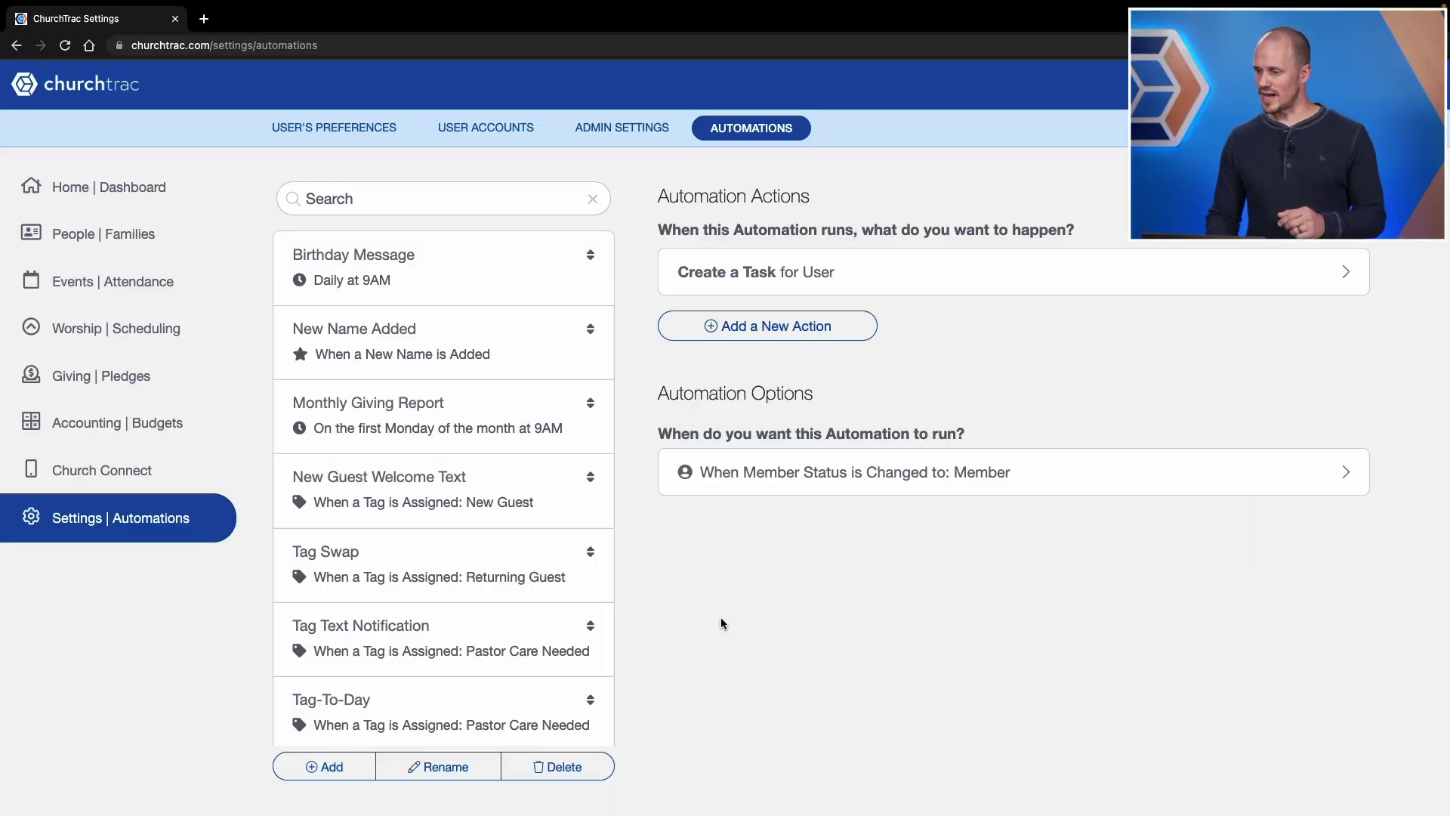
left_click(328, 763)
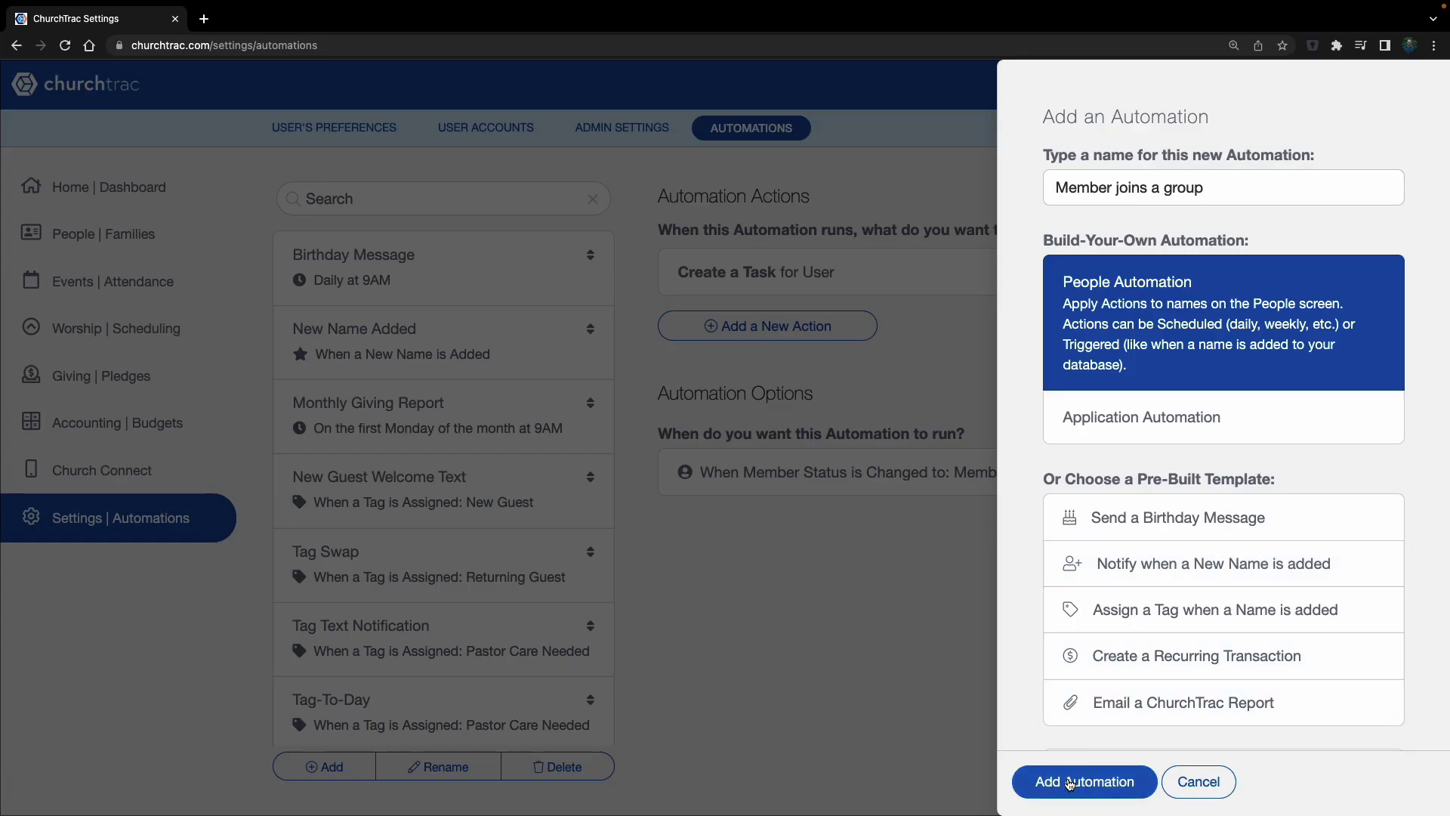
Create 'Member joins a group' with an email: subject 'Your discipleship journey has just begun!', message 'Hey {Name}'.
left_click(1070, 782)
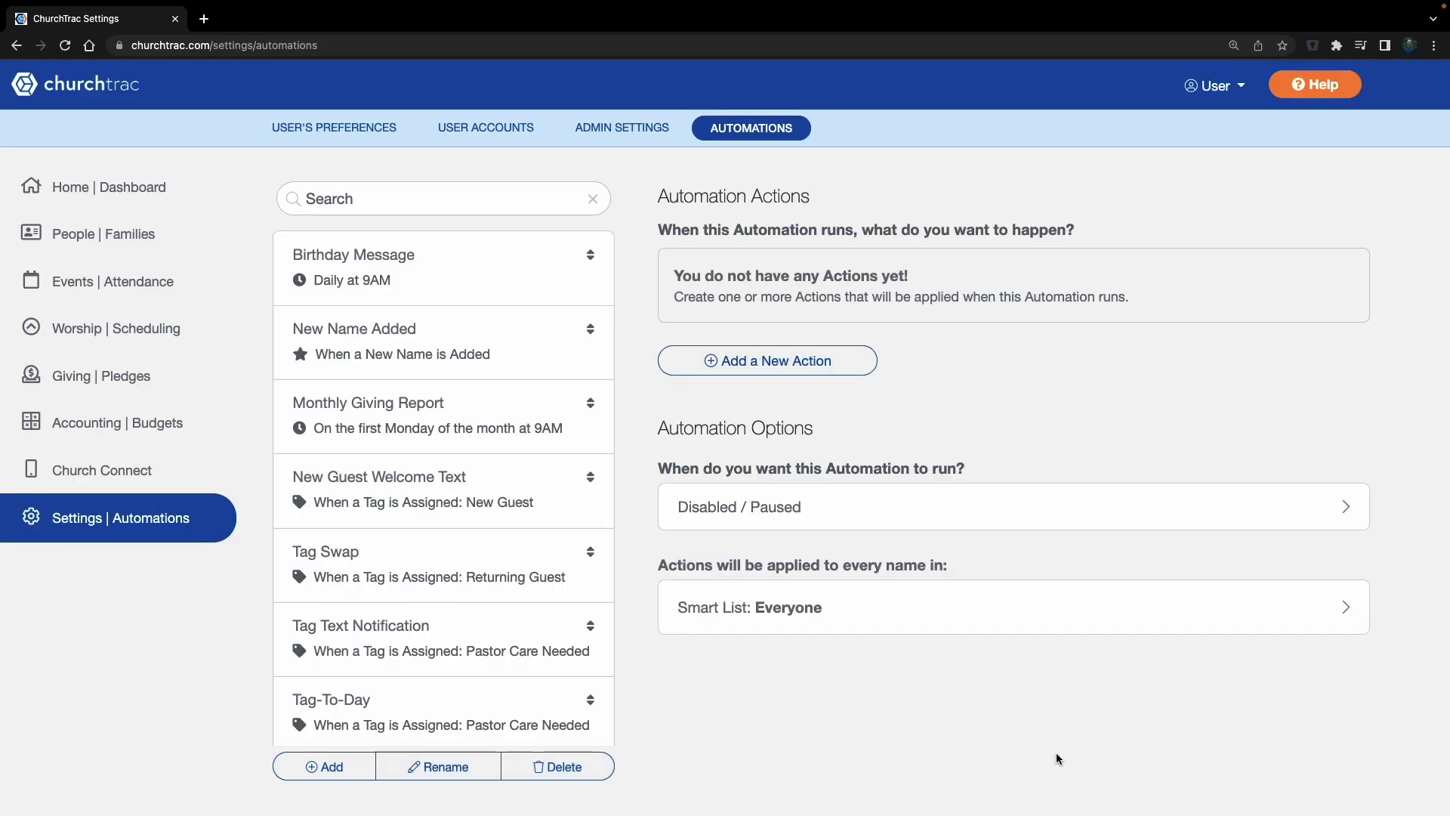
left_click(785, 369)
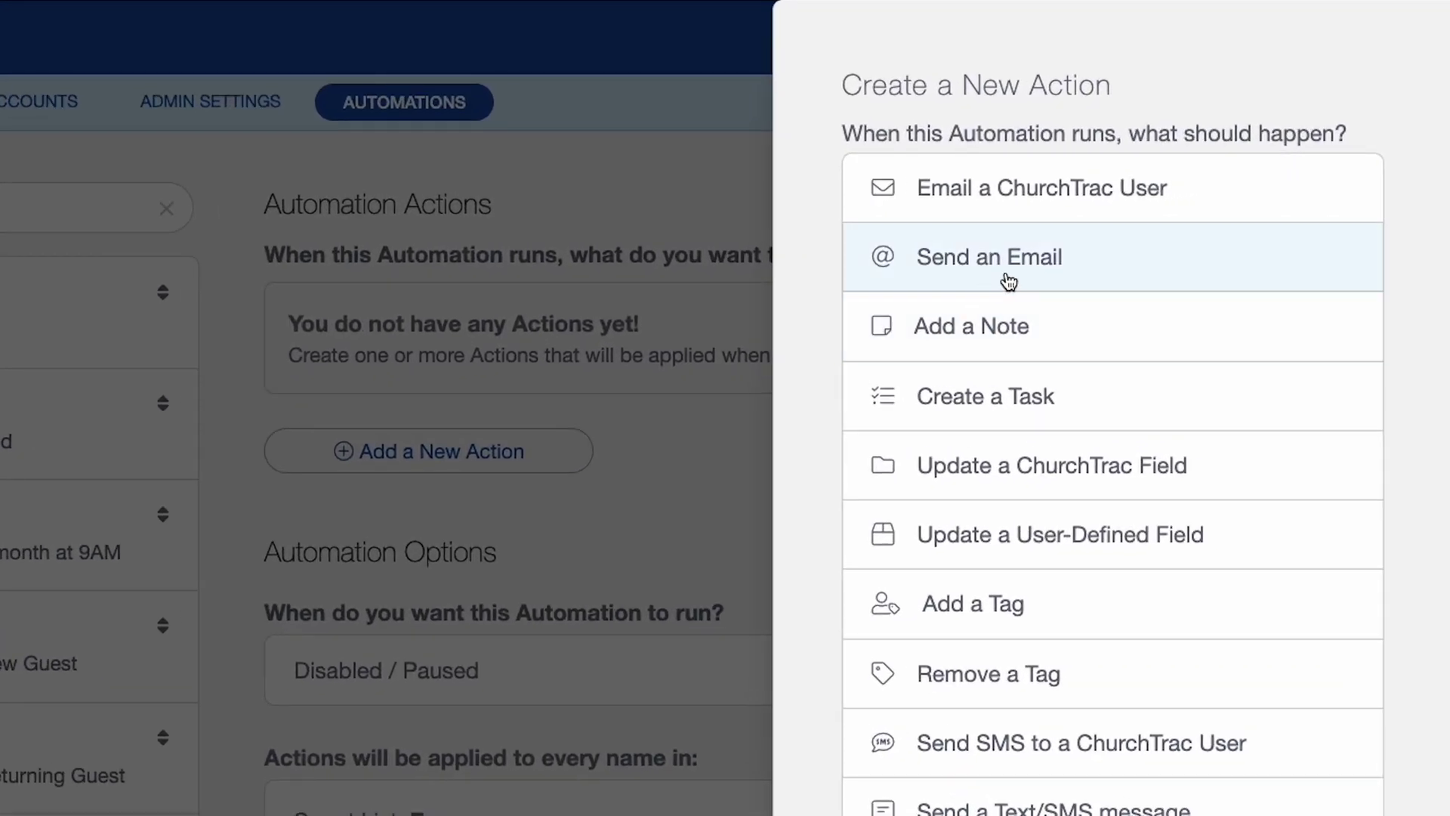
left_click(1009, 281)
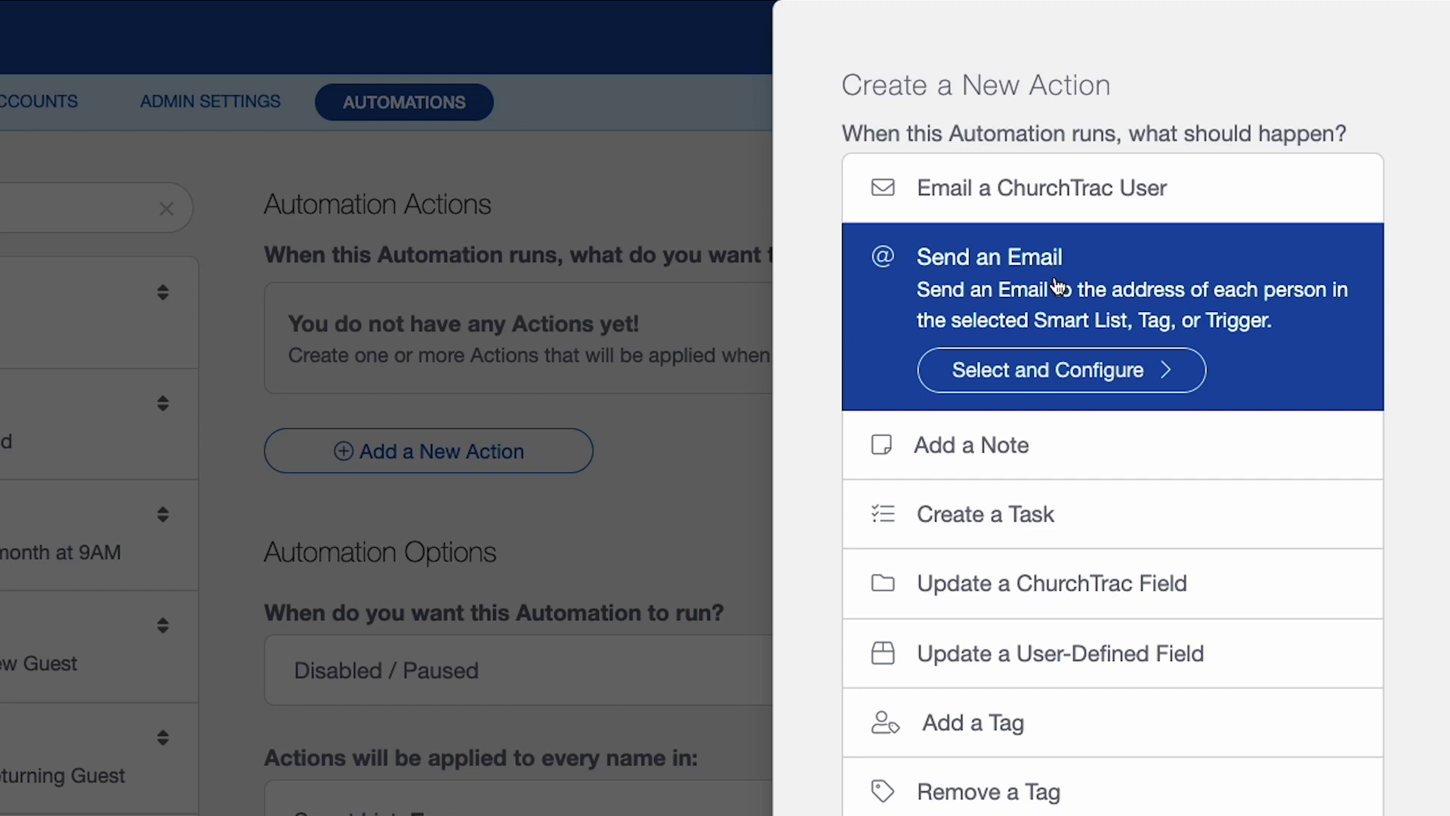
left_click(1064, 381)
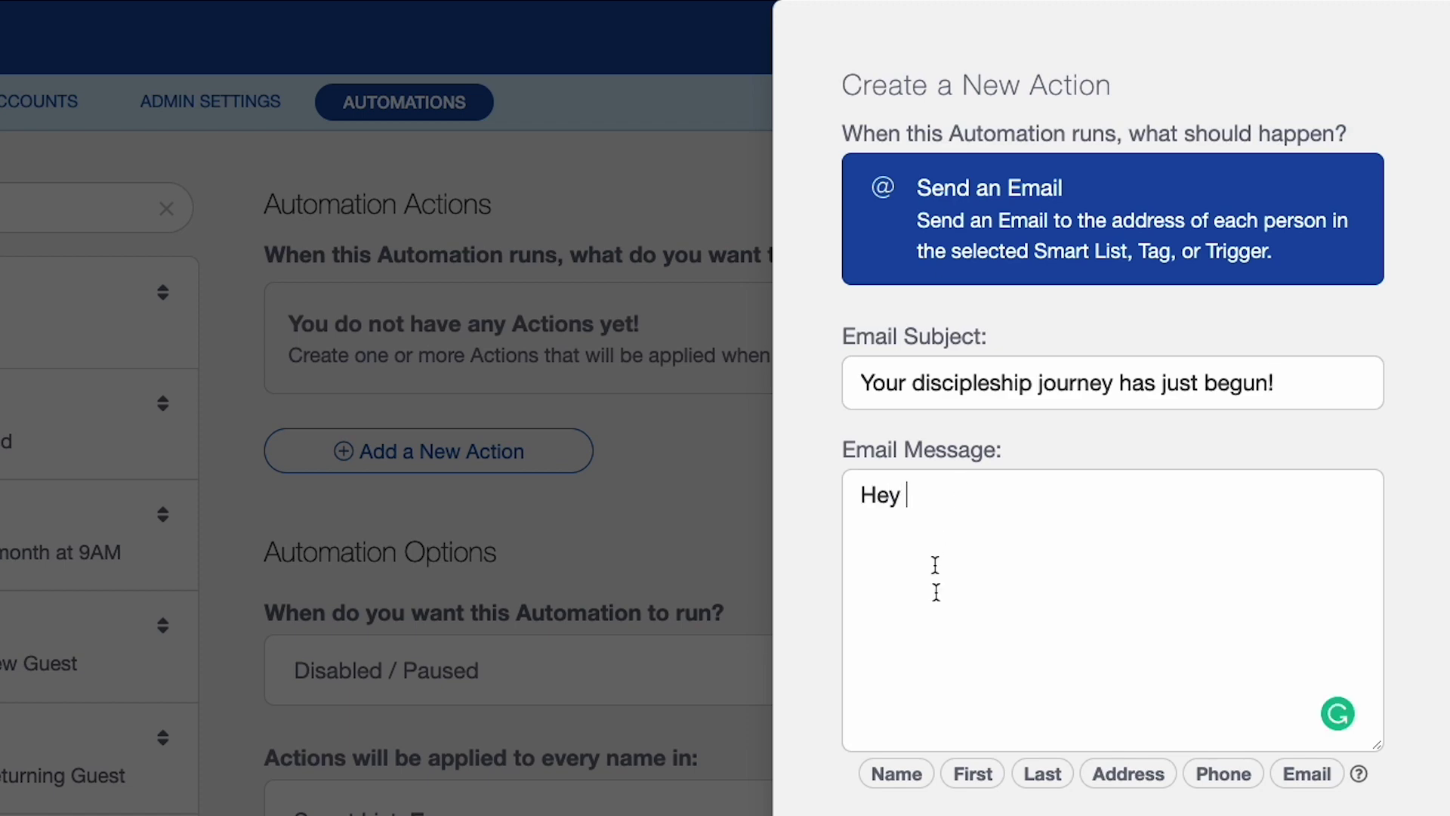
left_click(896, 776)
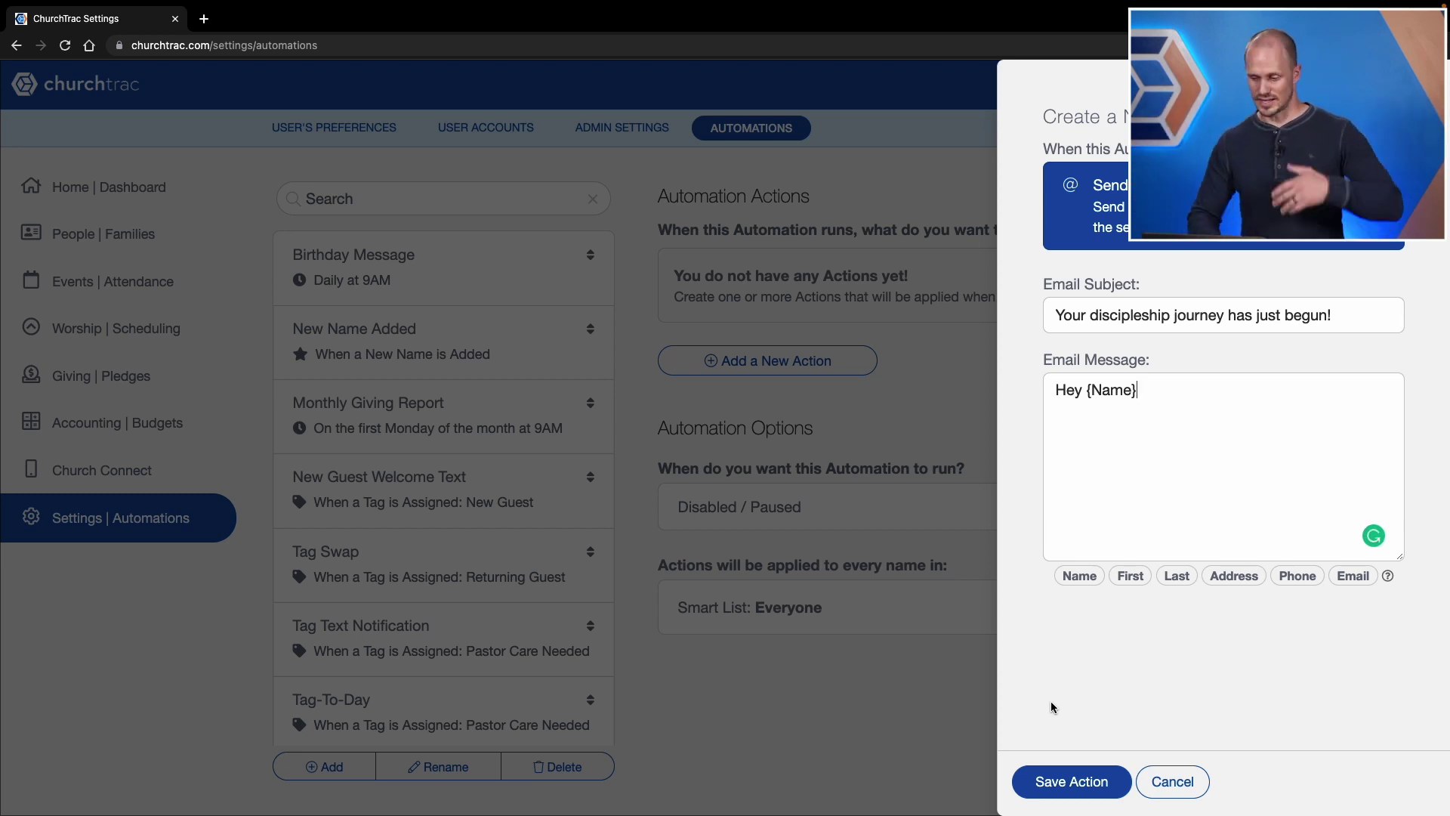
Save the email action and run the automation when linked task 'Help new member find a group' completes.
left_click(1061, 788)
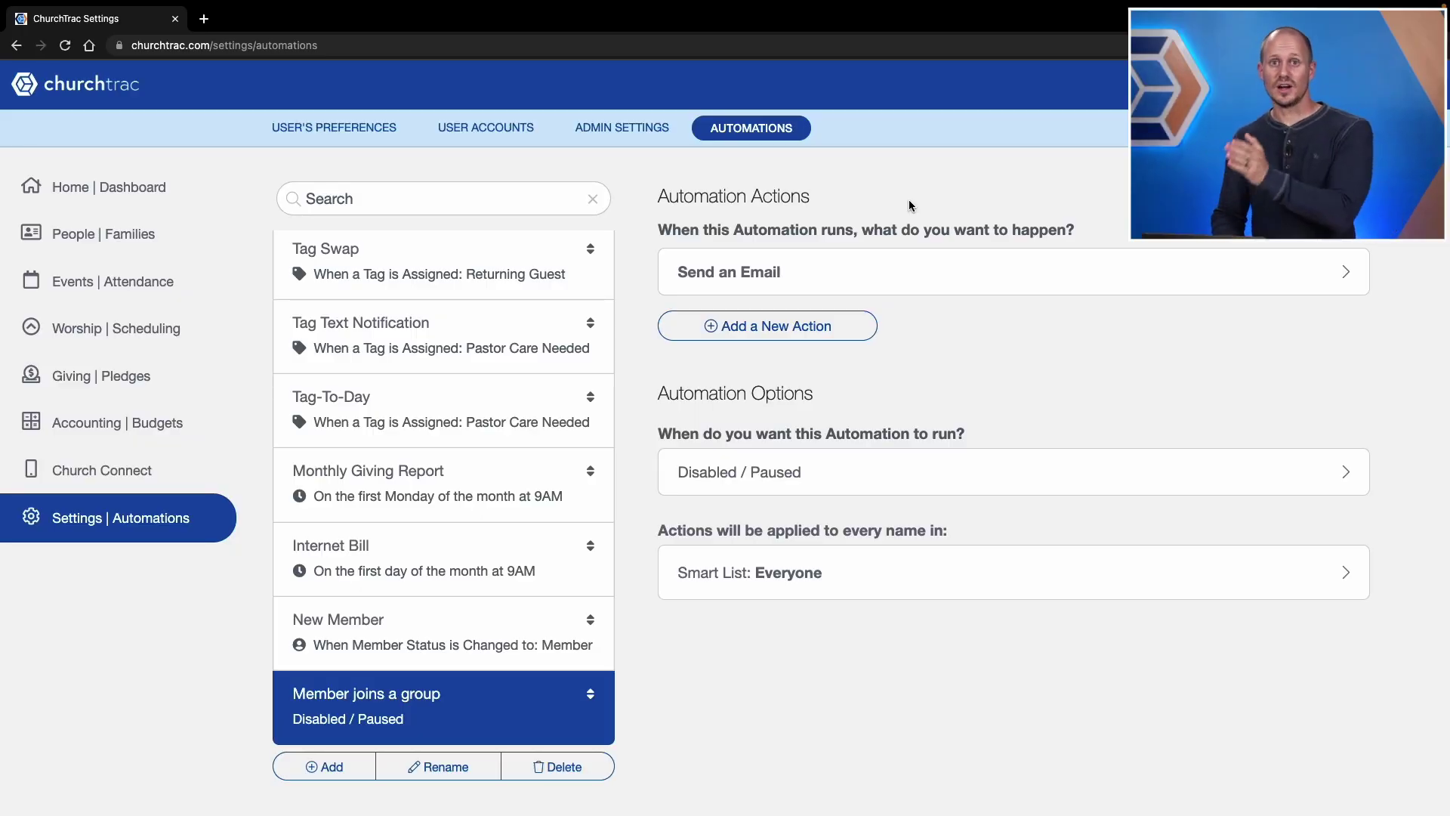
left_click(812, 492)
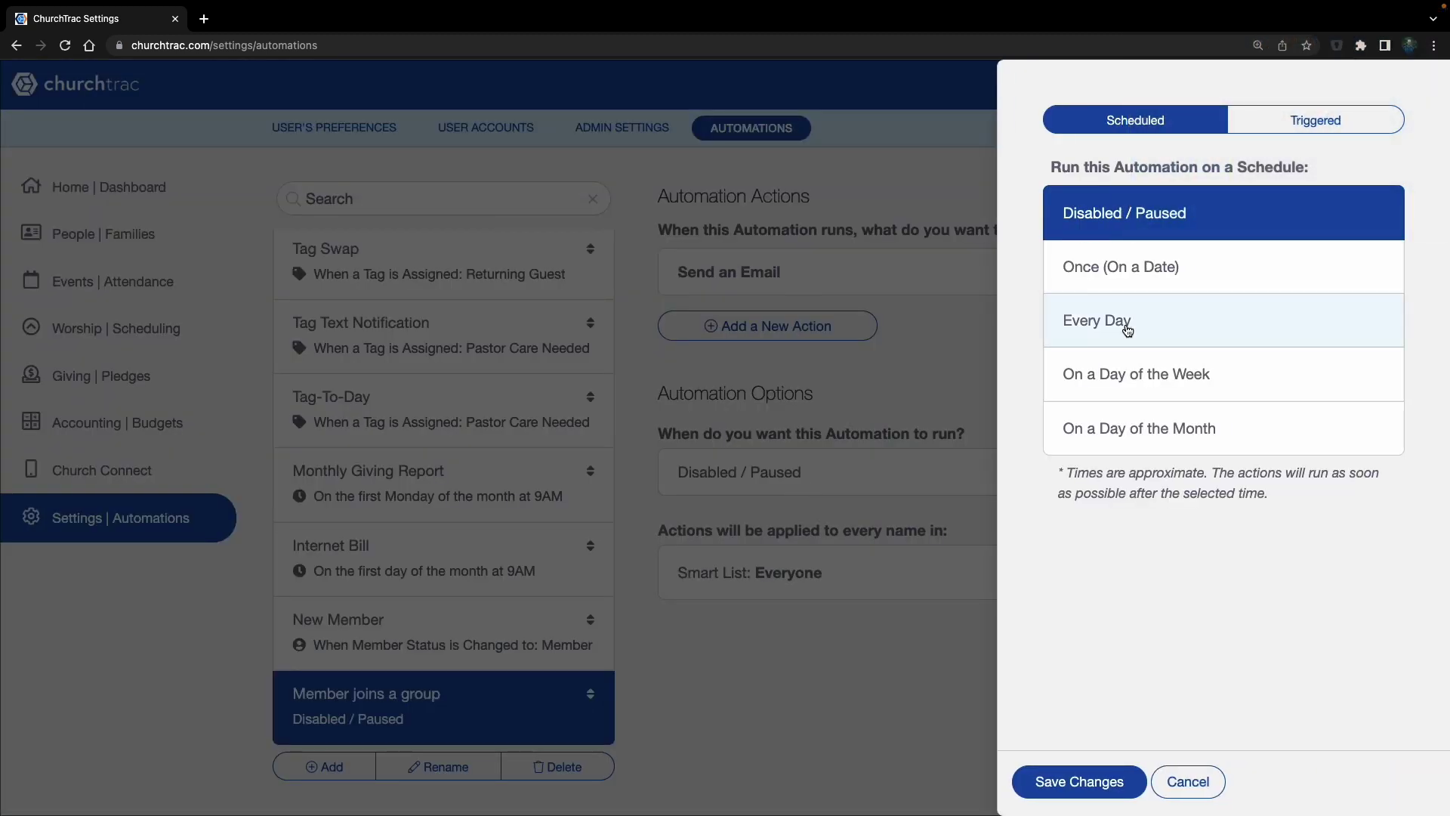
left_click(1316, 125)
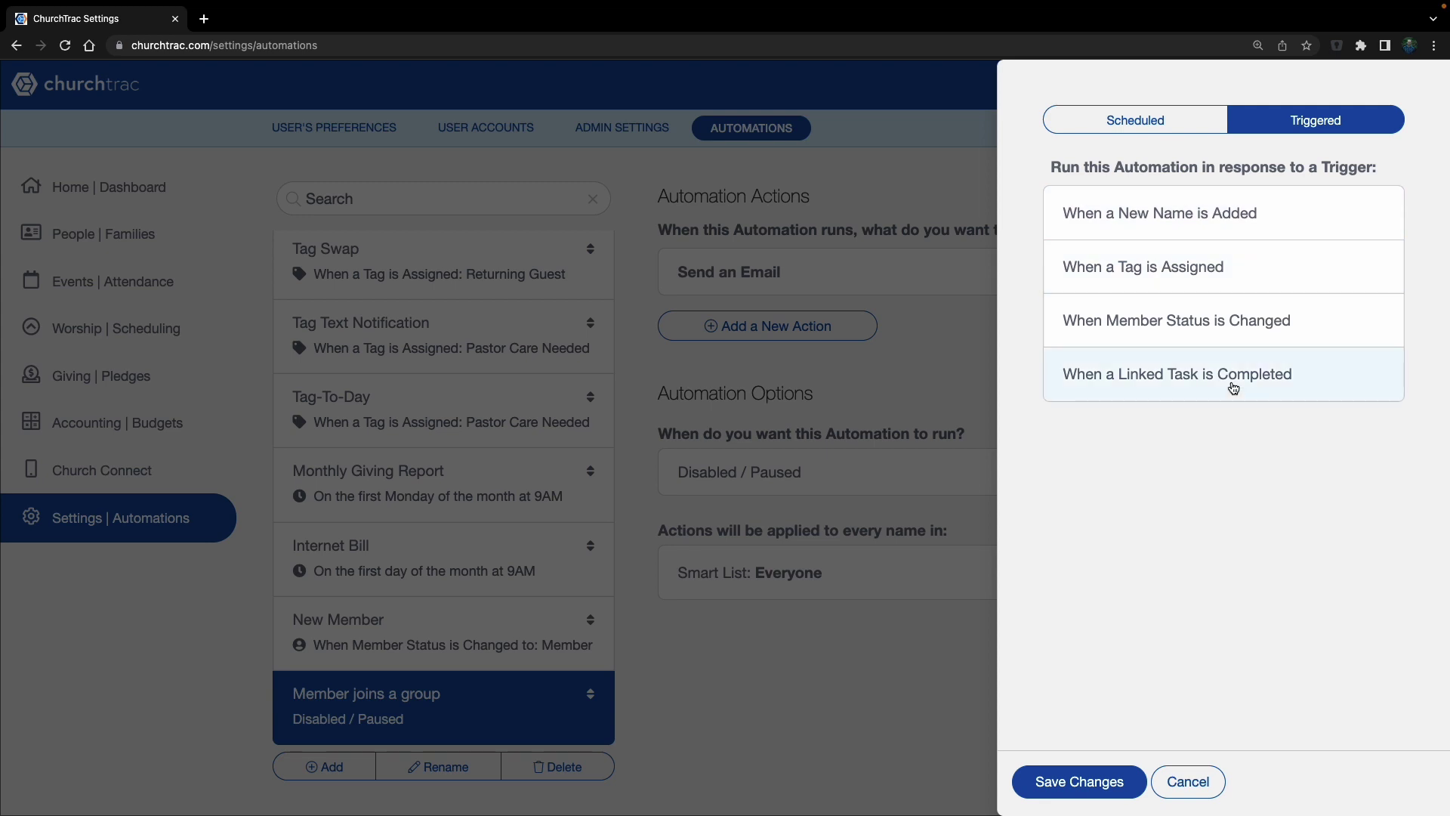
left_click(1203, 386)
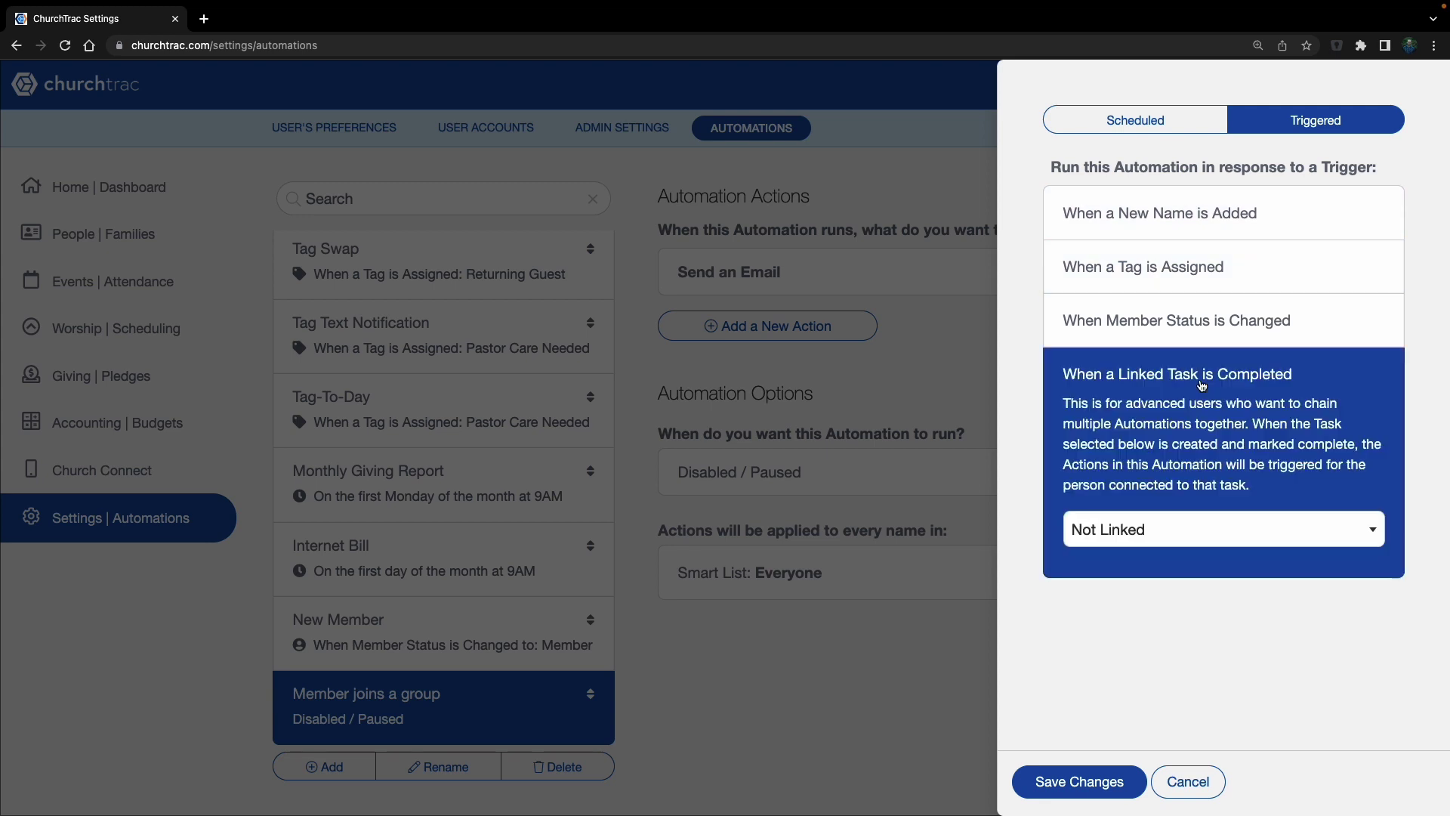
left_click(1136, 529)
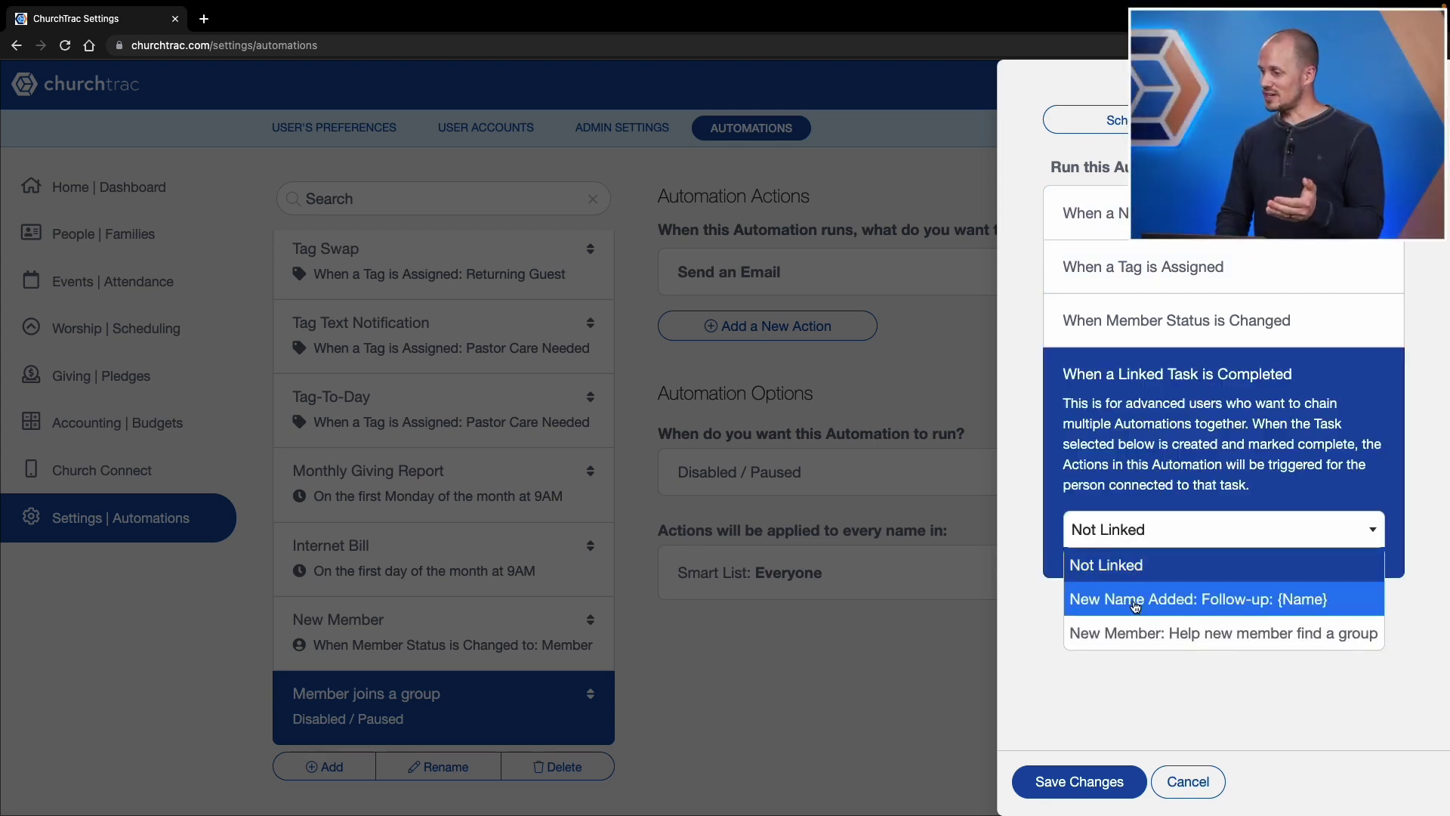
left_click(1135, 634)
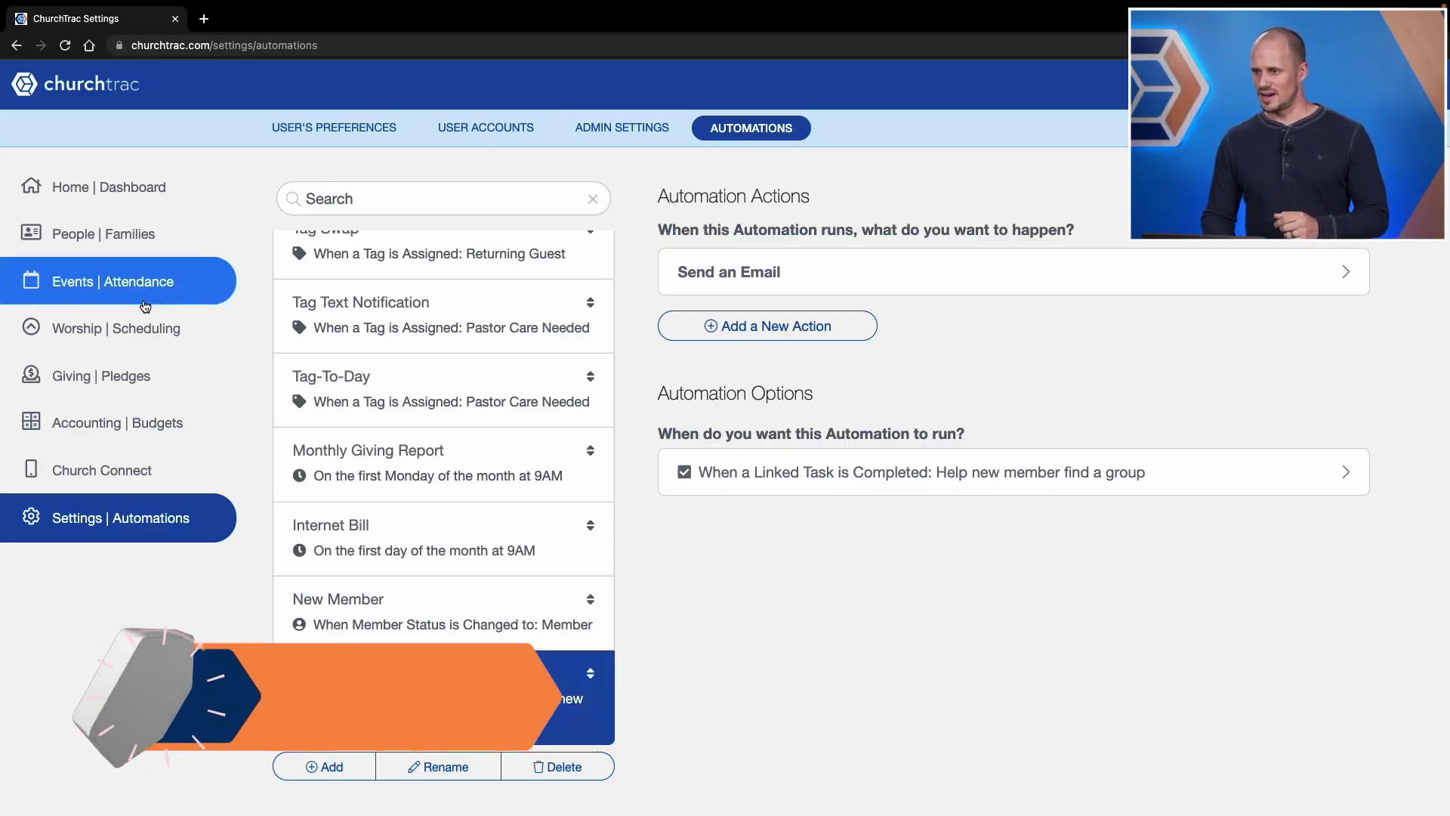
Change a guest's Member Status from Guest to Member in People | Families, then return to the Dashboard.
left_click(72, 239)
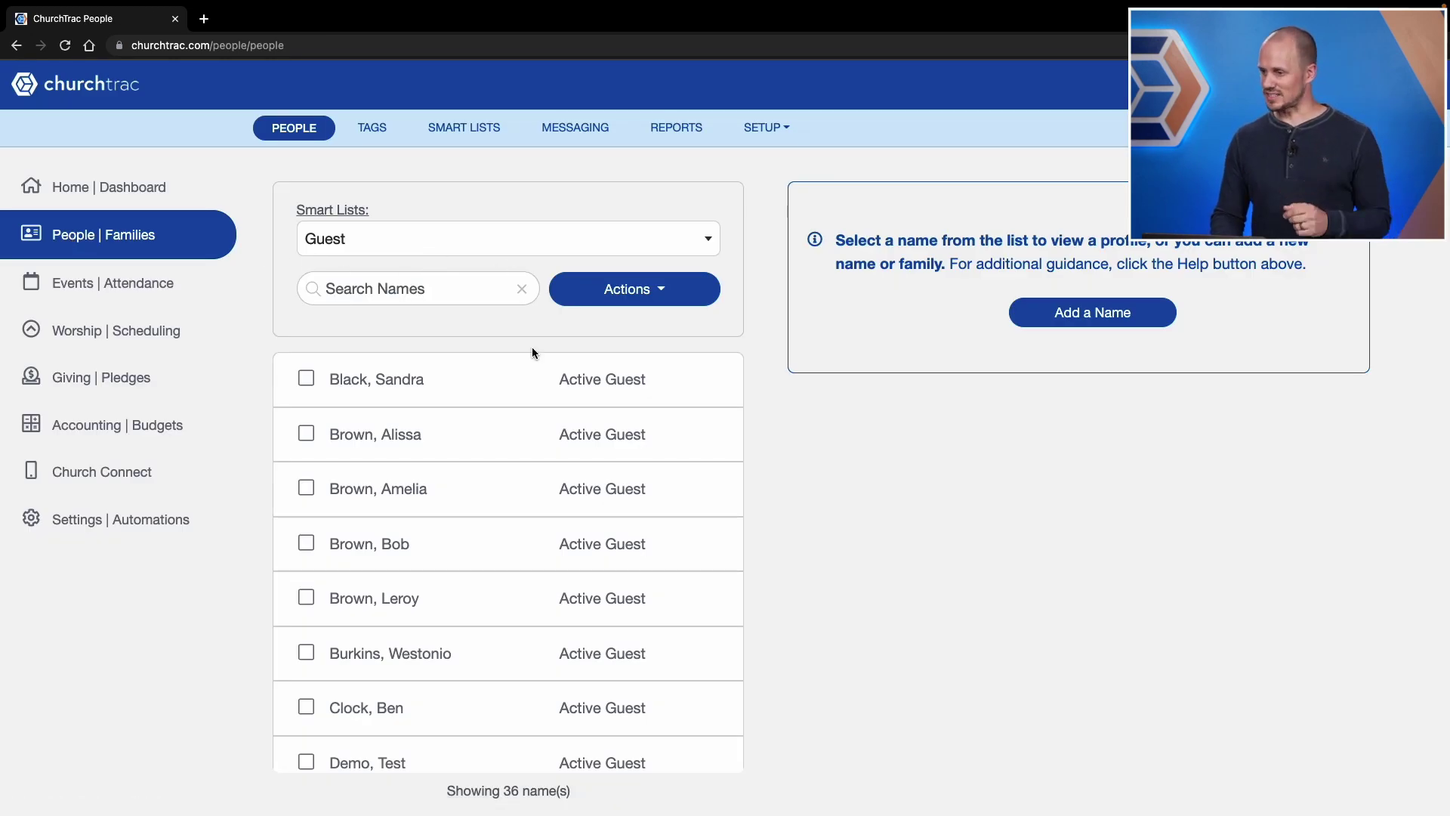
left_click(544, 493)
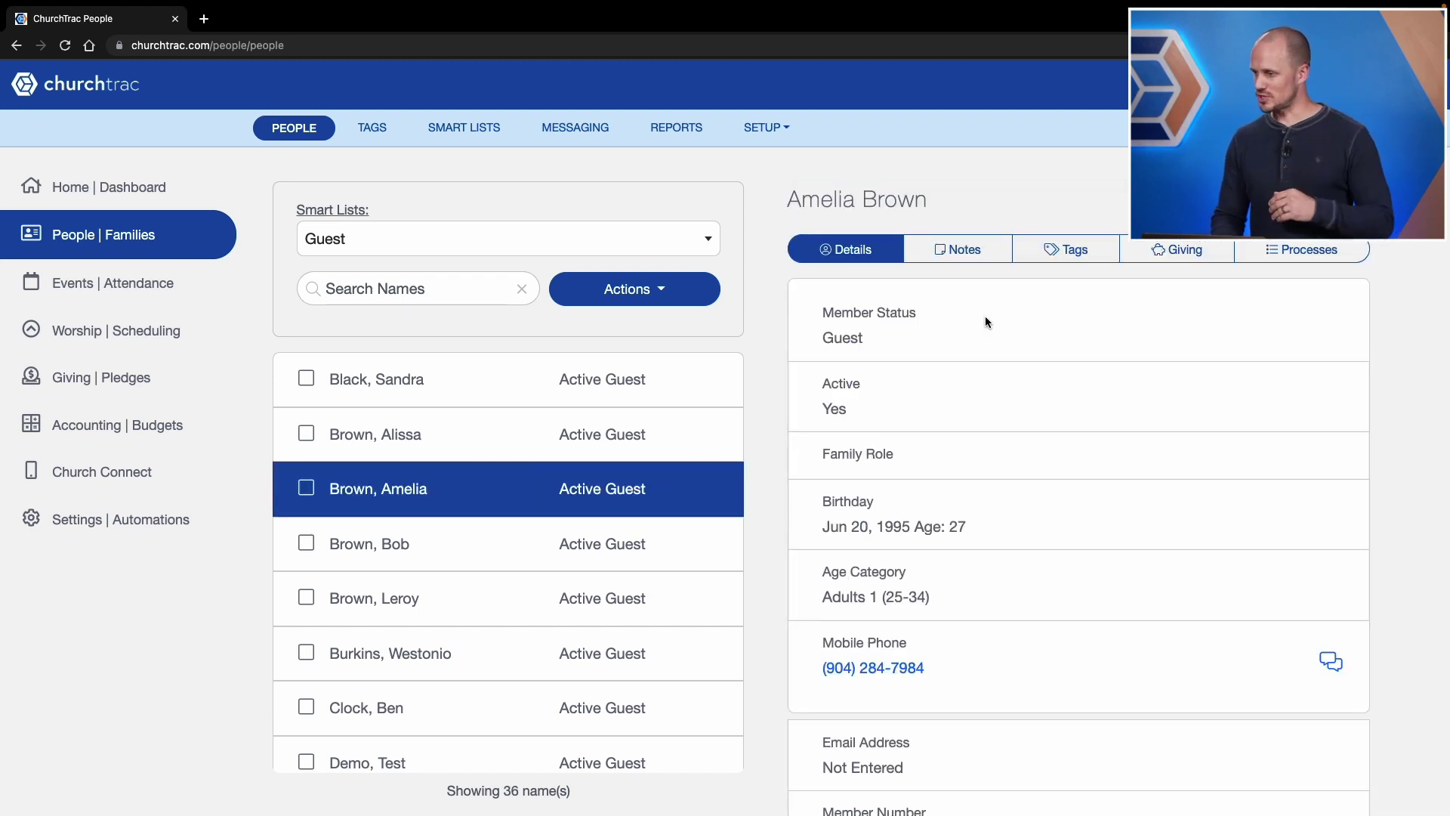
left_click(1327, 201)
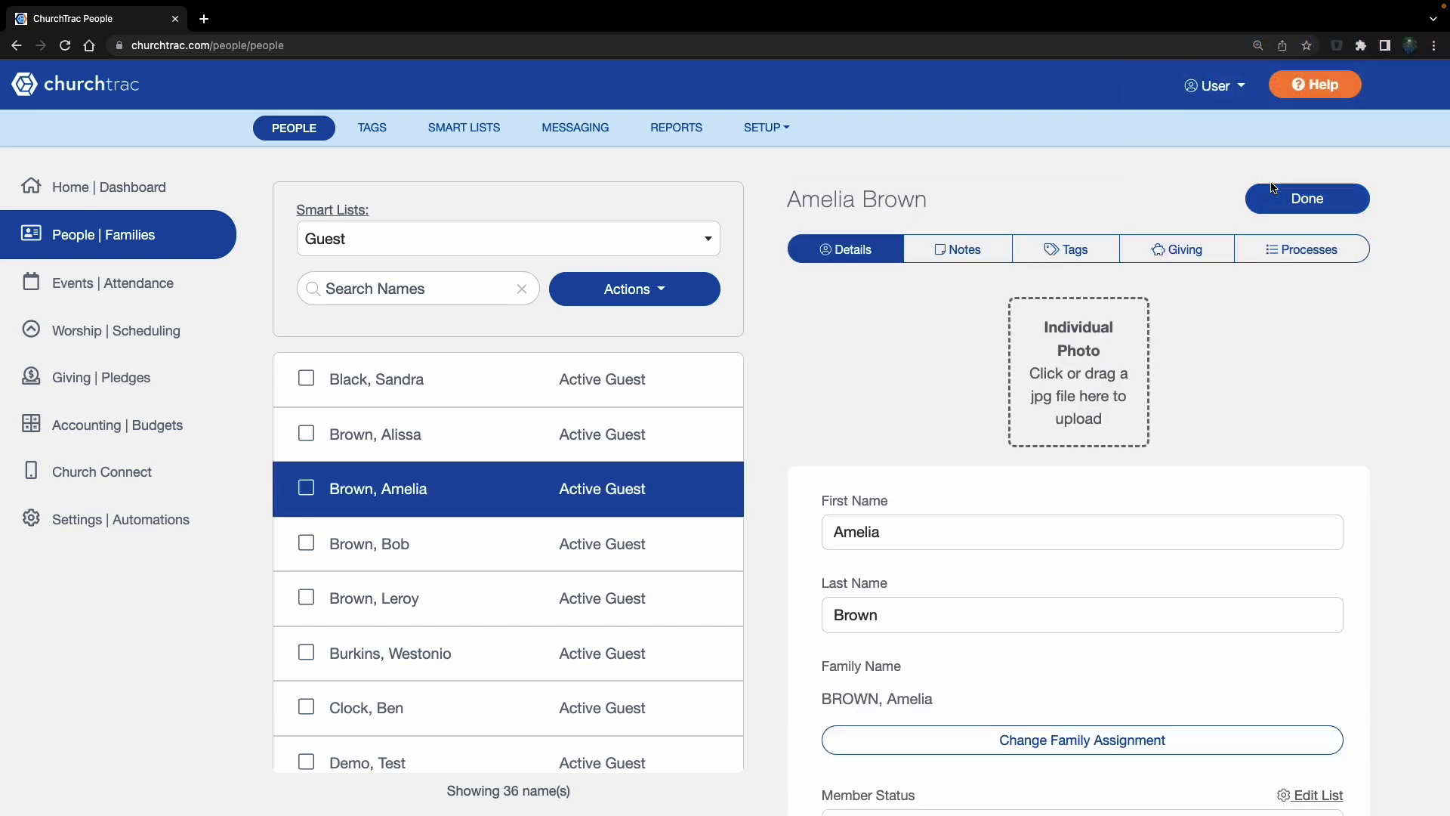
scroll(1139, 193, "down", 5)
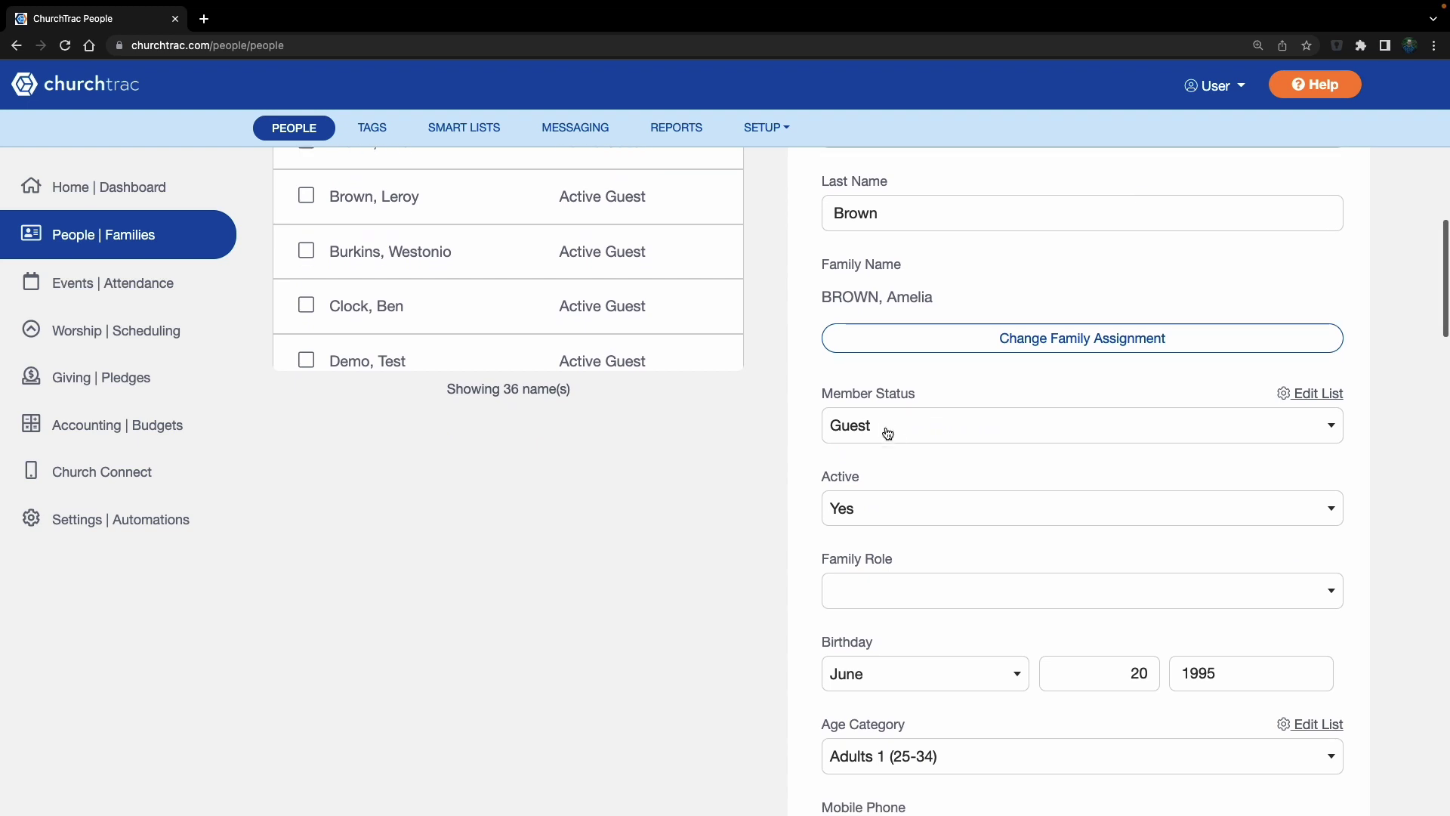
left_click(887, 433)
left_click(867, 489)
scroll(922, 360, "up", 4)
scroll(1322, 175, "up", 1)
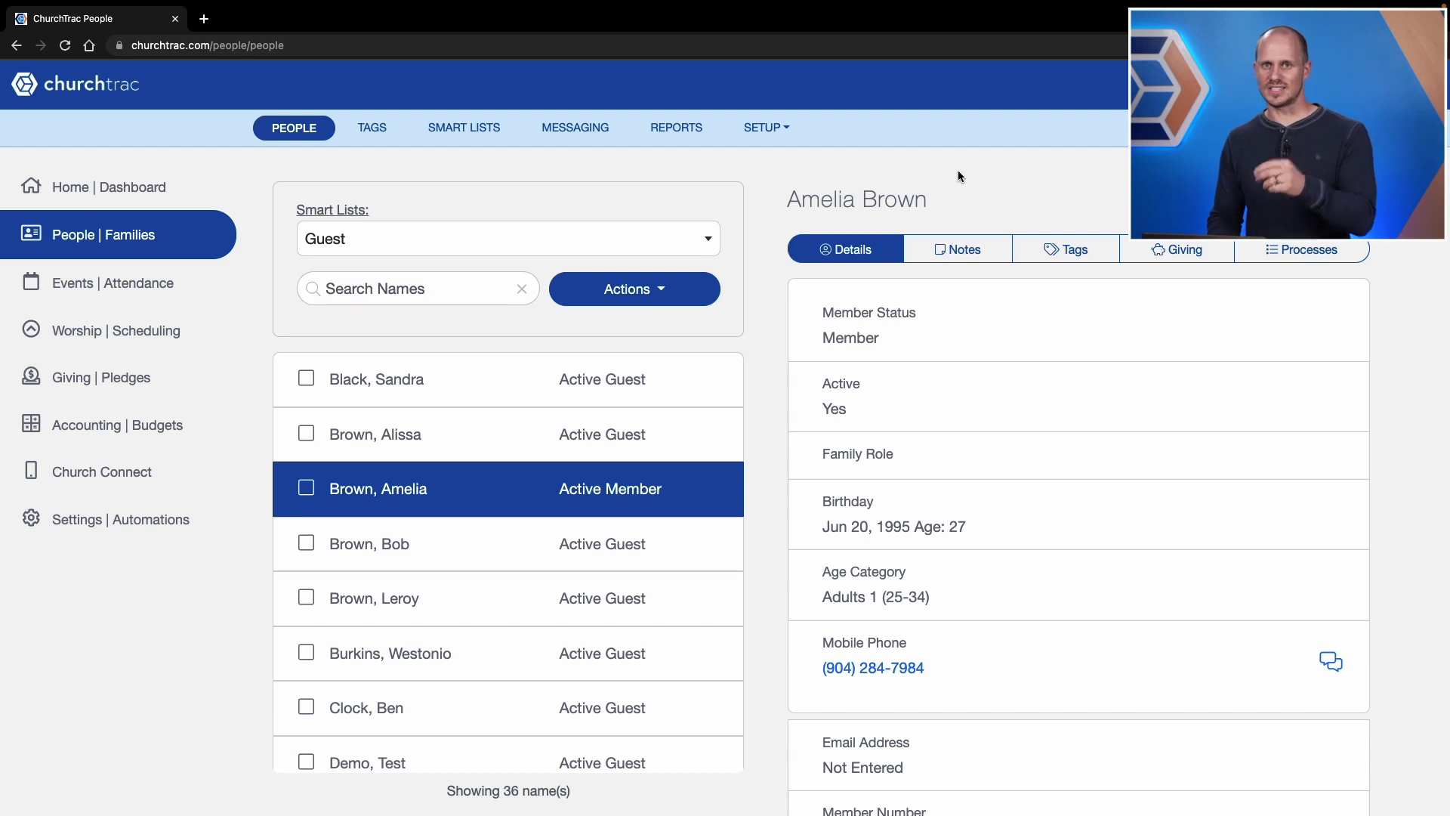
left_click(233, 196)
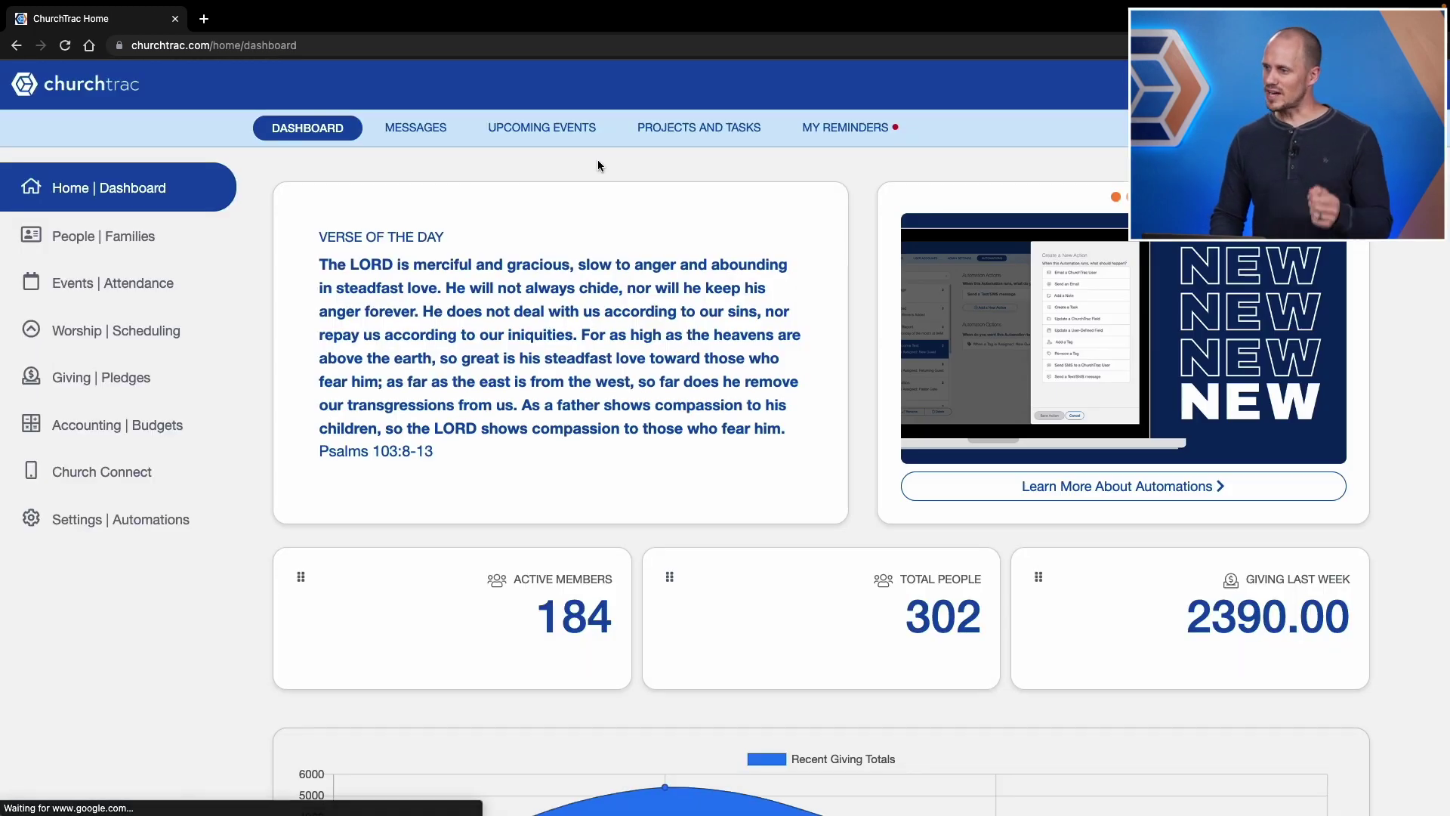
Tick the 'Help new member find a group' task complete on the Projects and Tasks page.
left_click(706, 130)
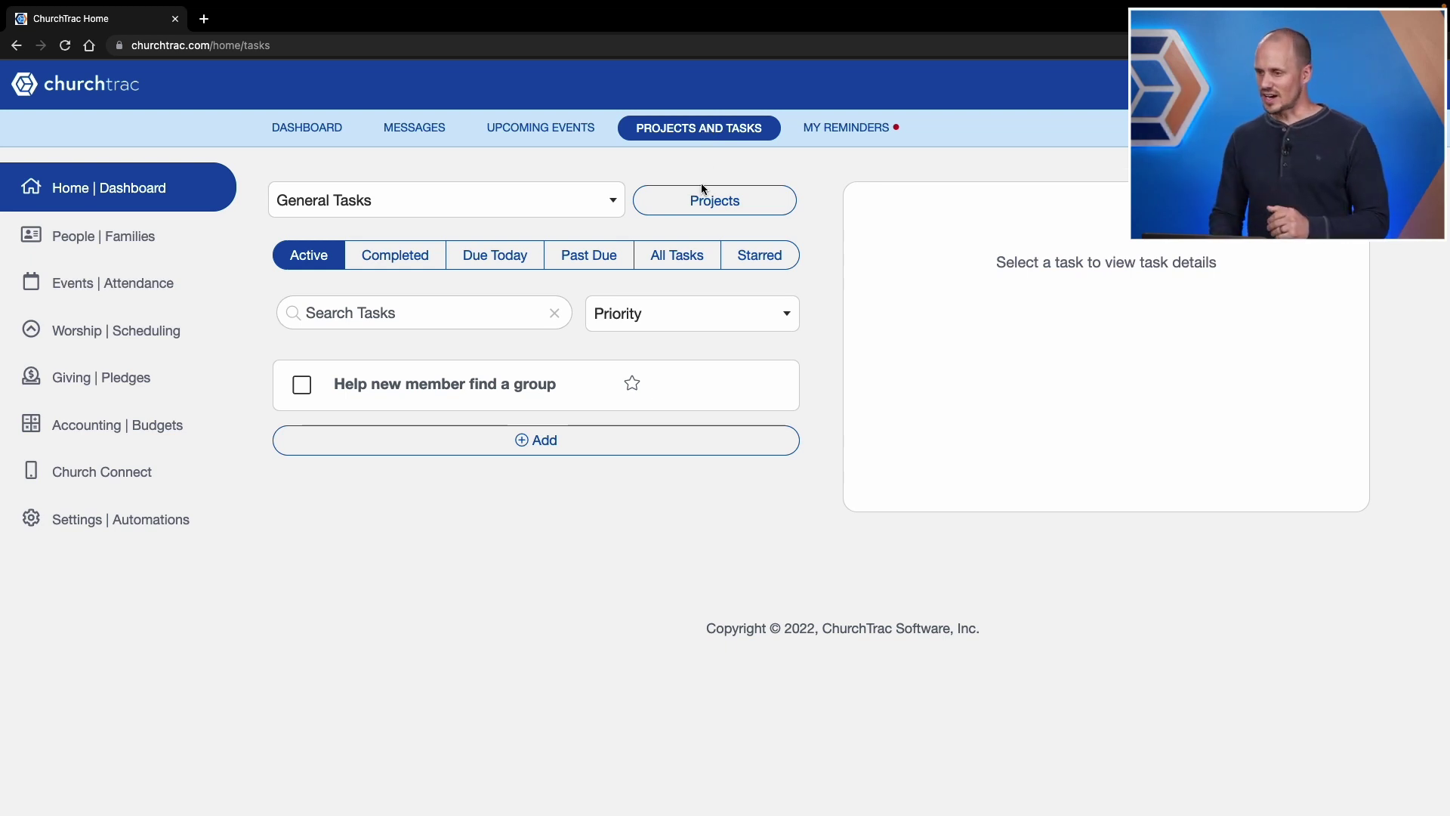
left_click(302, 386)
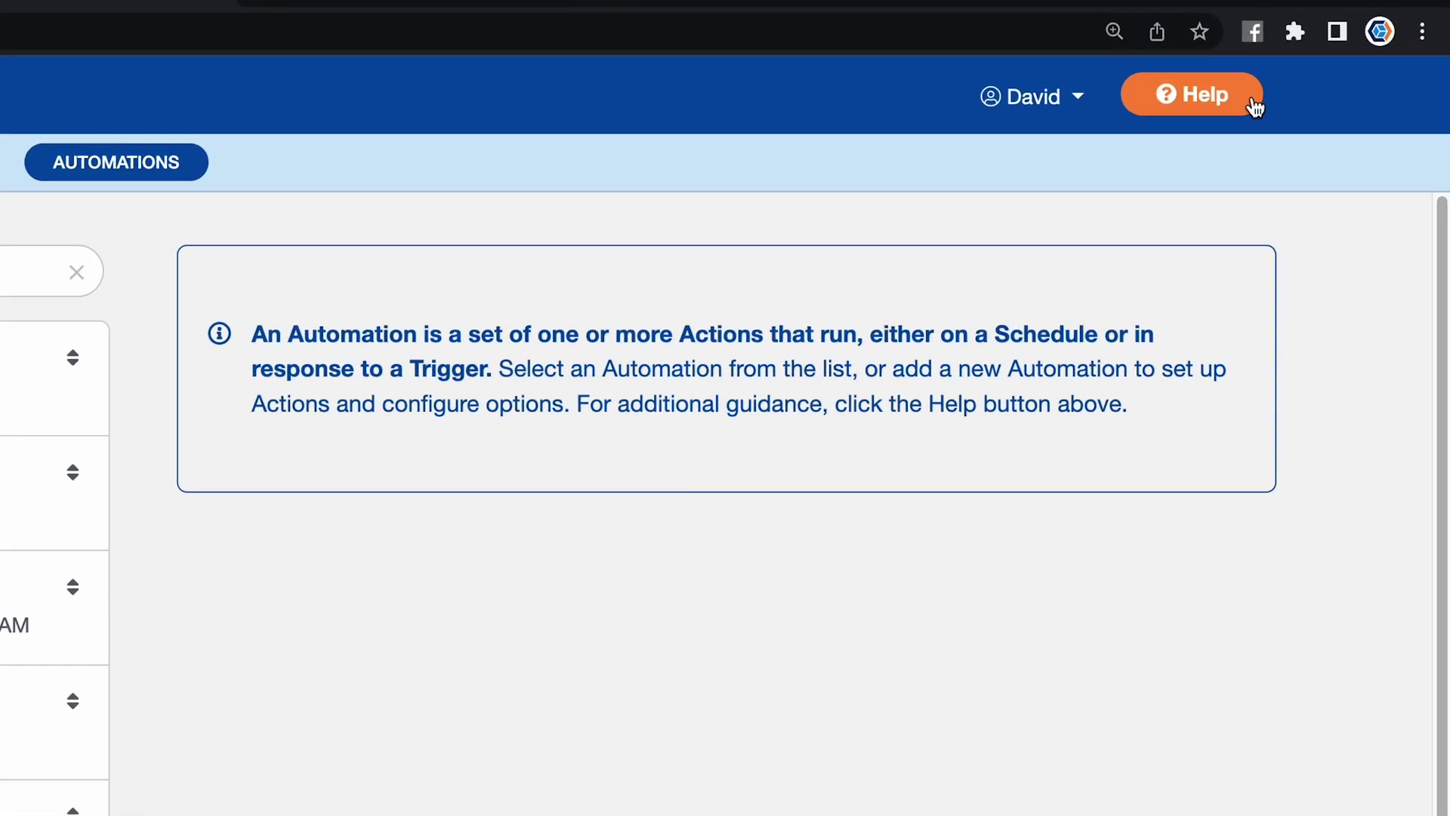
Open the Automations help, showing topics like Using Automations and Automation Recipes.
left_click(1252, 105)
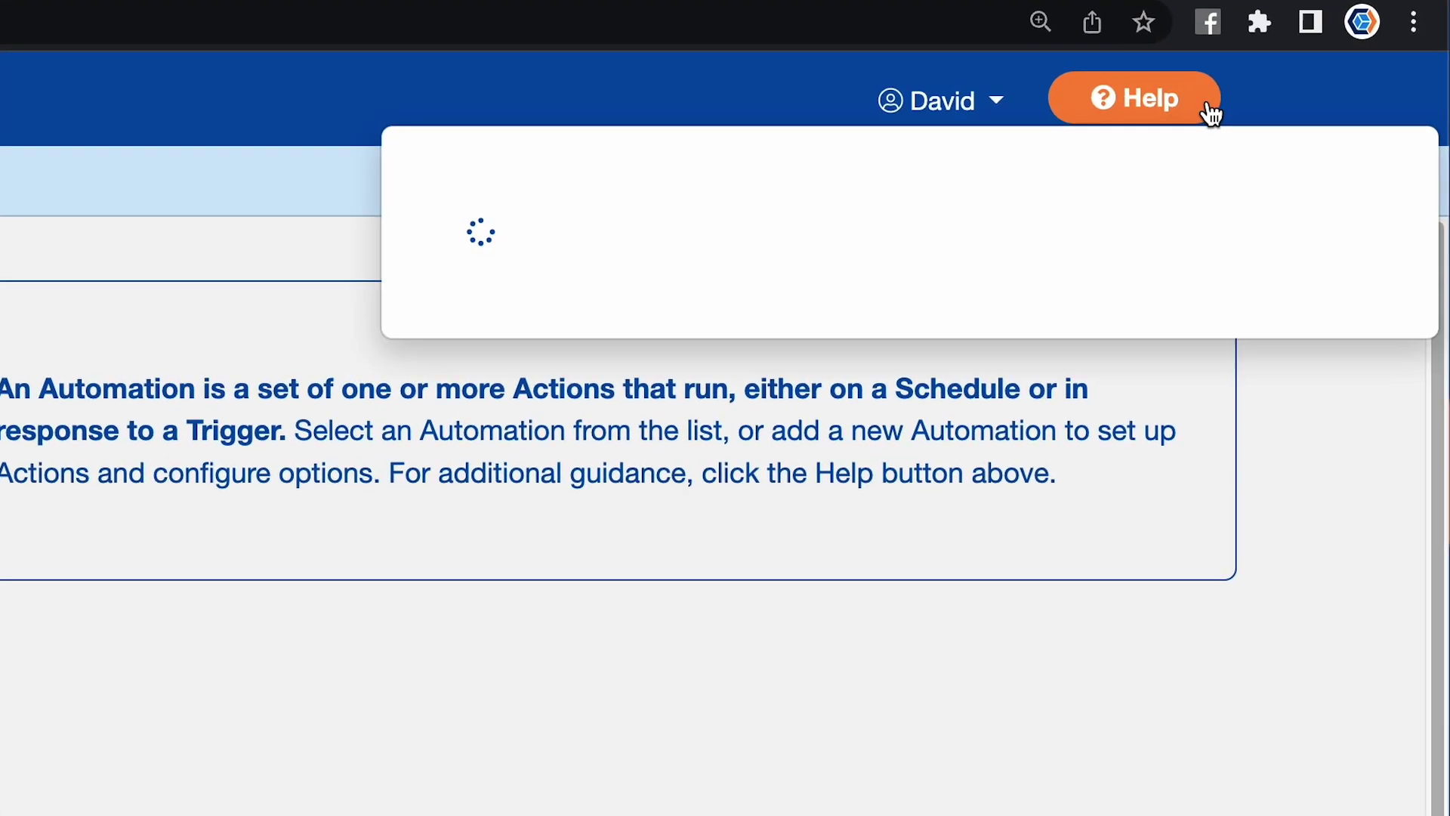